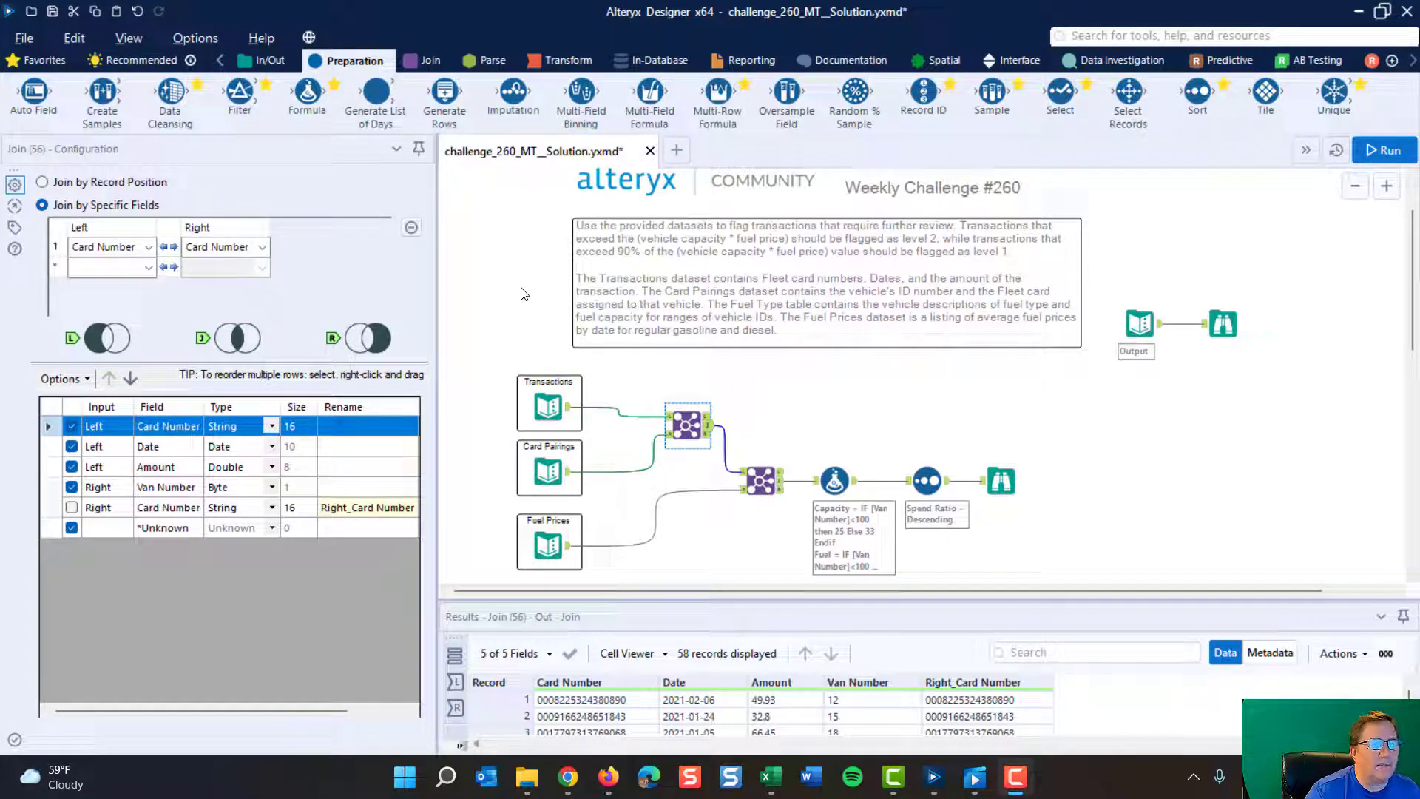
# - Examine the records in the Transactions, Card Pairings, Fuel Prices and Fuel Type inputs
pyautogui.click(555, 397)
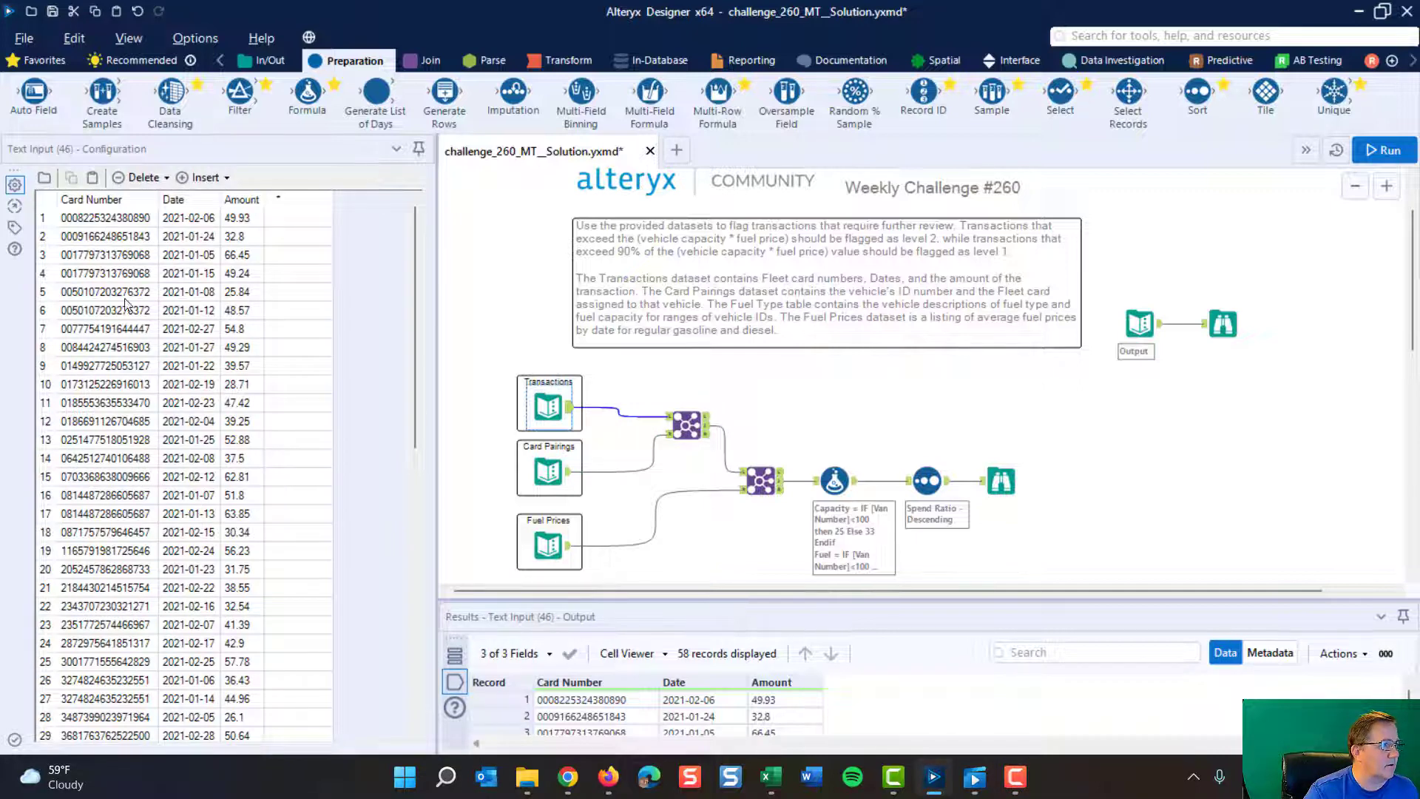
pyautogui.click(548, 470)
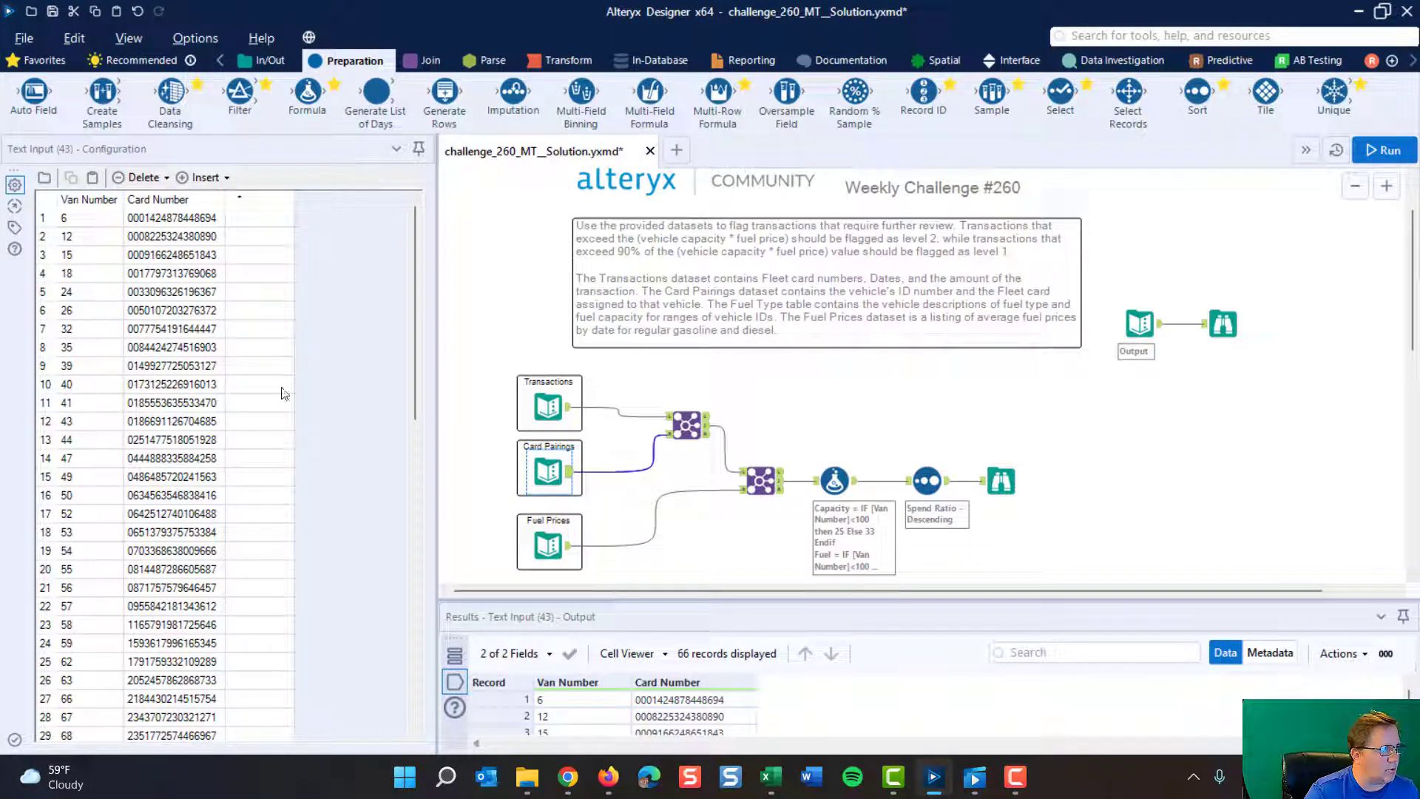
pyautogui.click(532, 548)
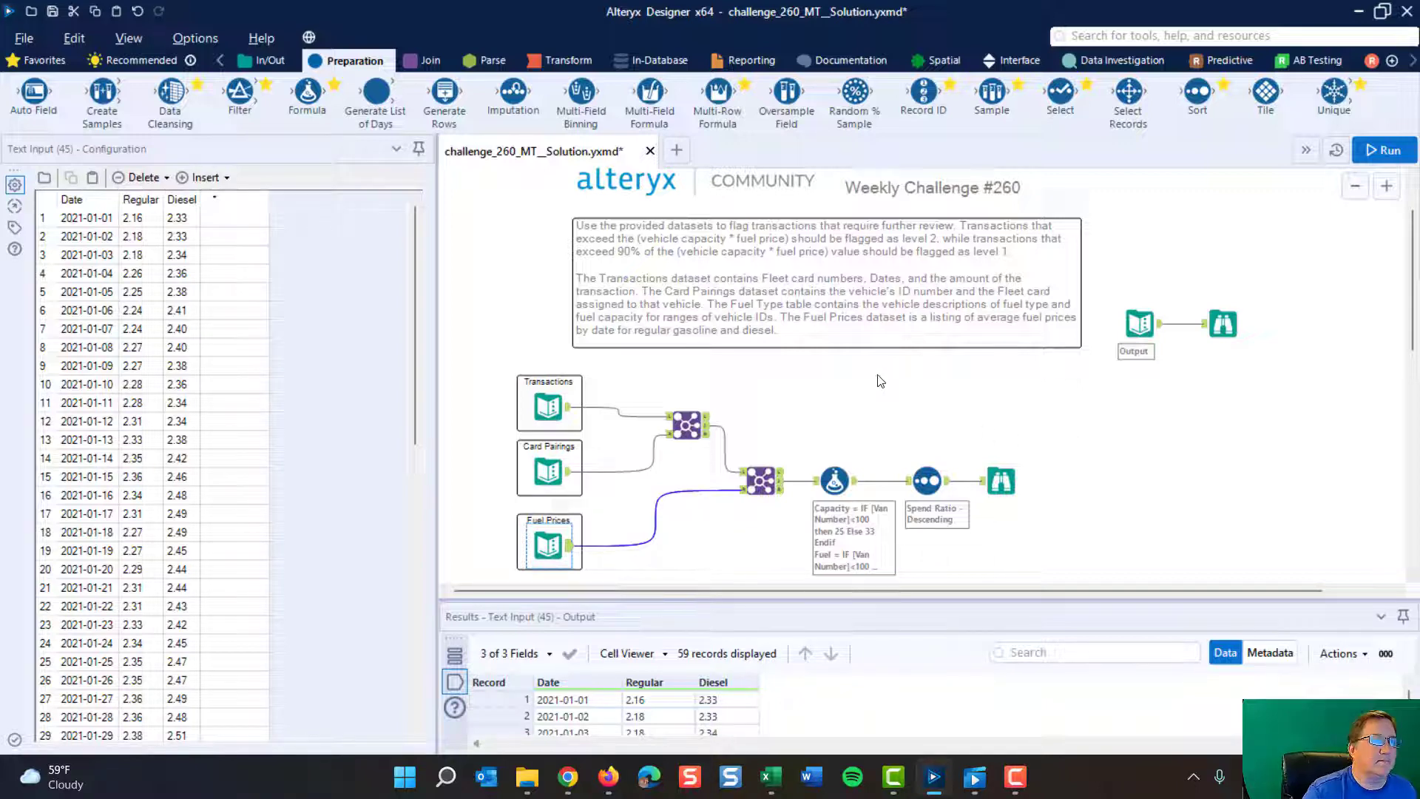
pyautogui.scroll(-1, 880, 381)
pyautogui.scroll(1, 879, 381)
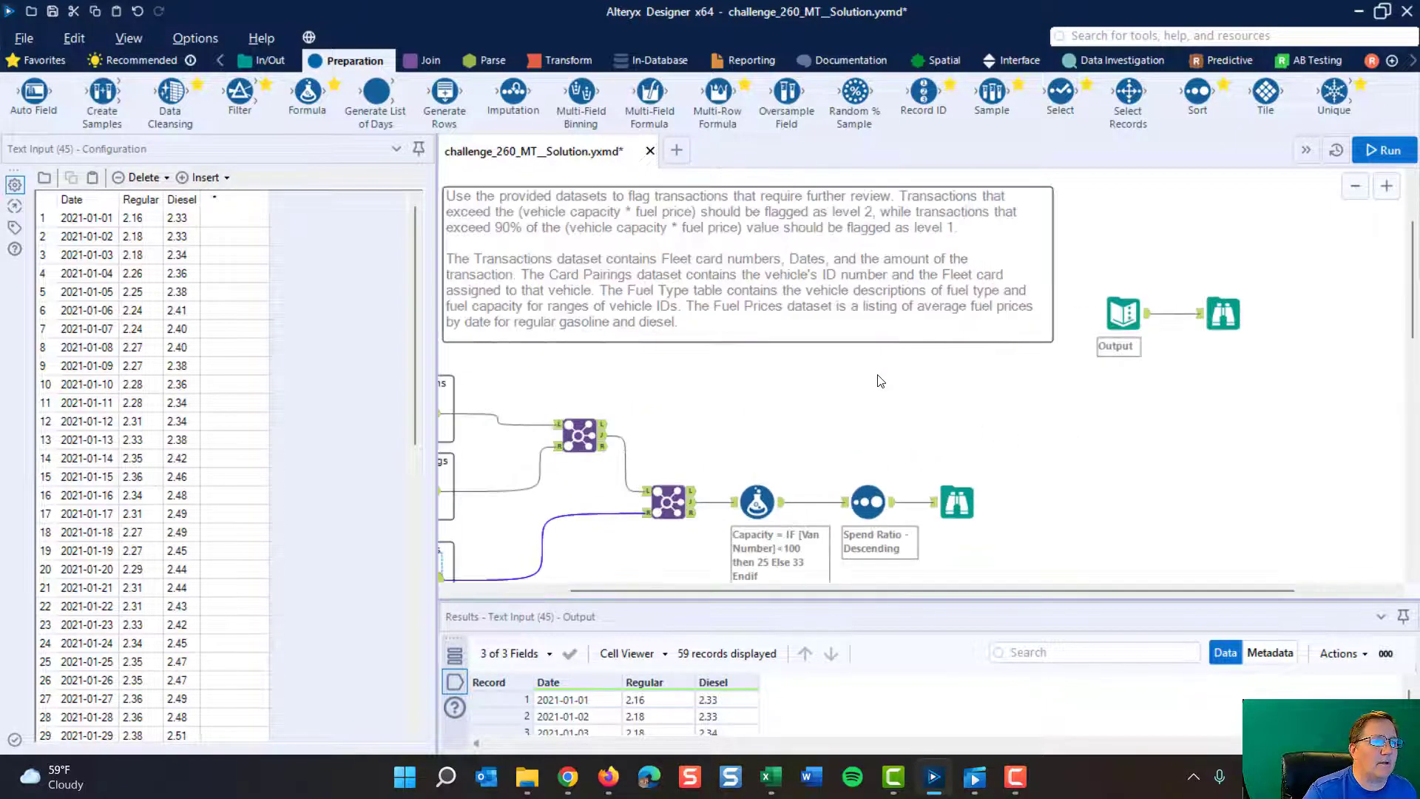
pyautogui.moveTo(786, 589); pyautogui.dragTo(674, 592)
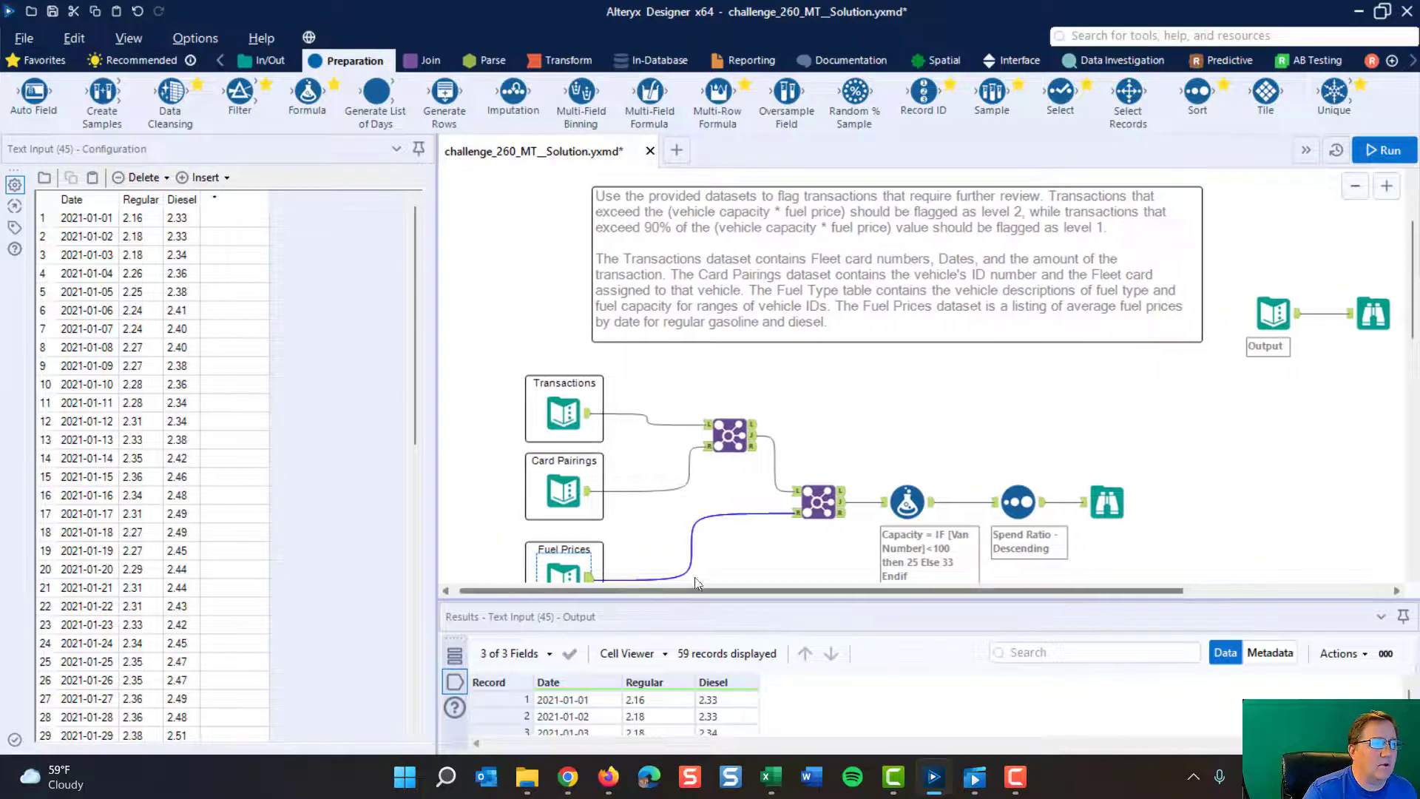
pyautogui.scroll(-3, 935, 377)
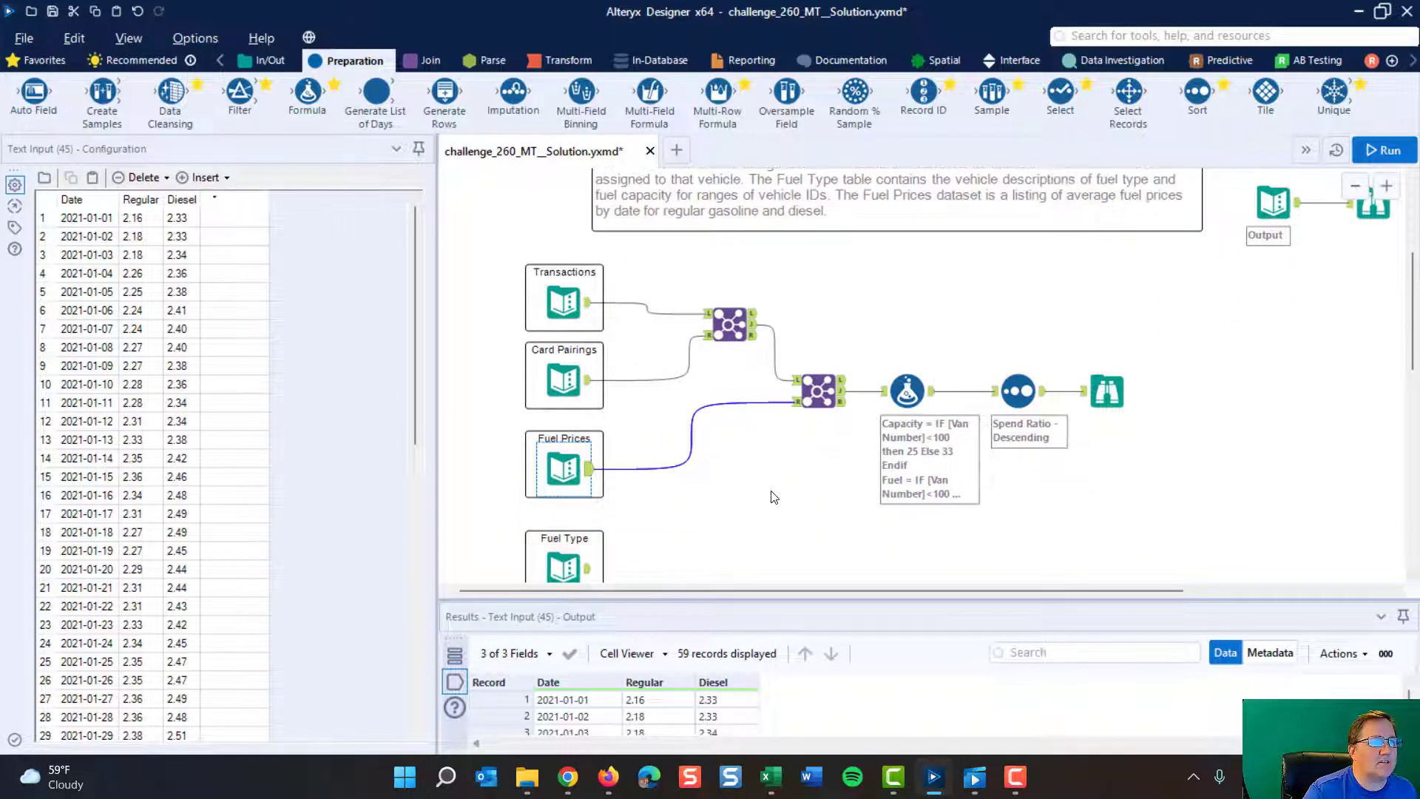
pyautogui.click(564, 568)
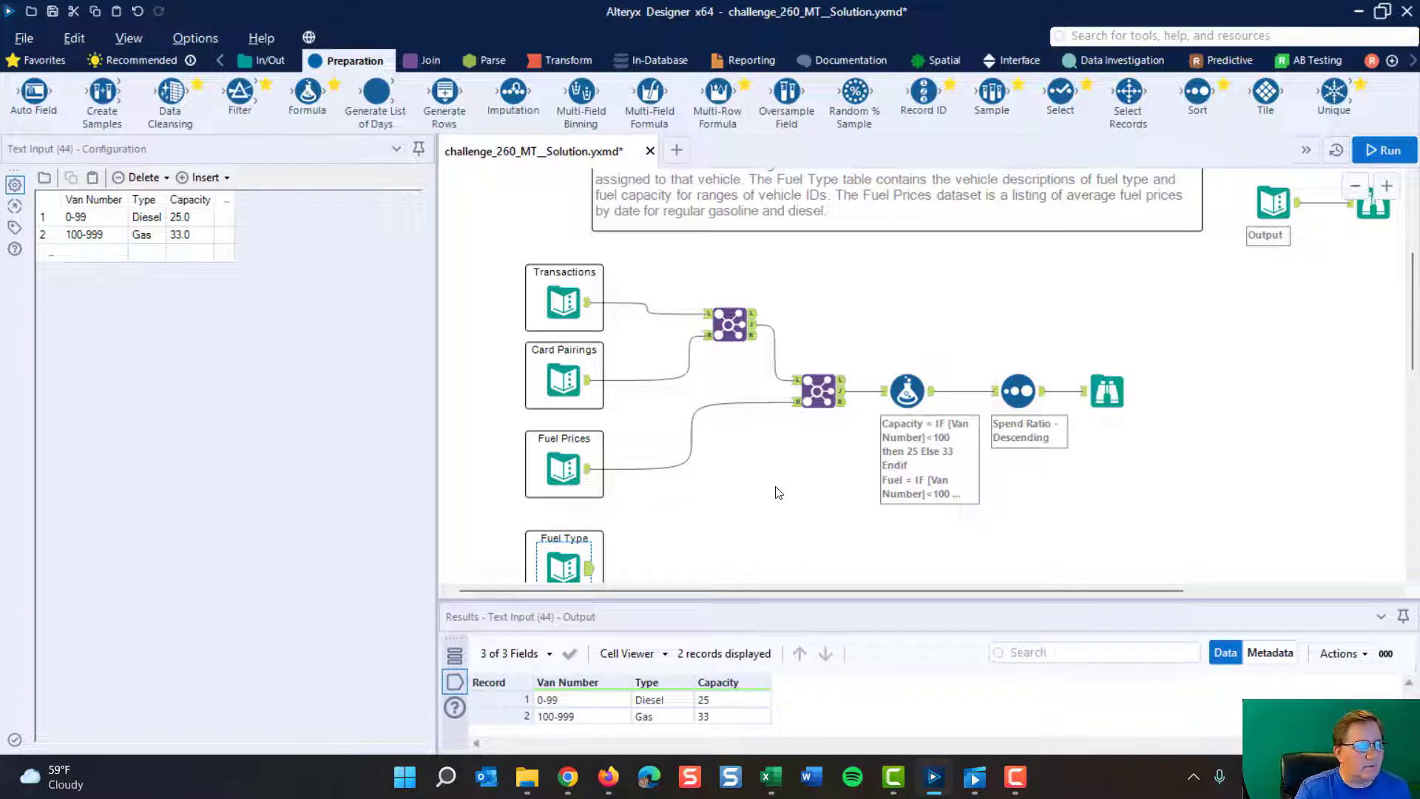
# - Compare the fields of the Transactions and Card Pairings inputs to find the one they share
pyautogui.click(567, 306)
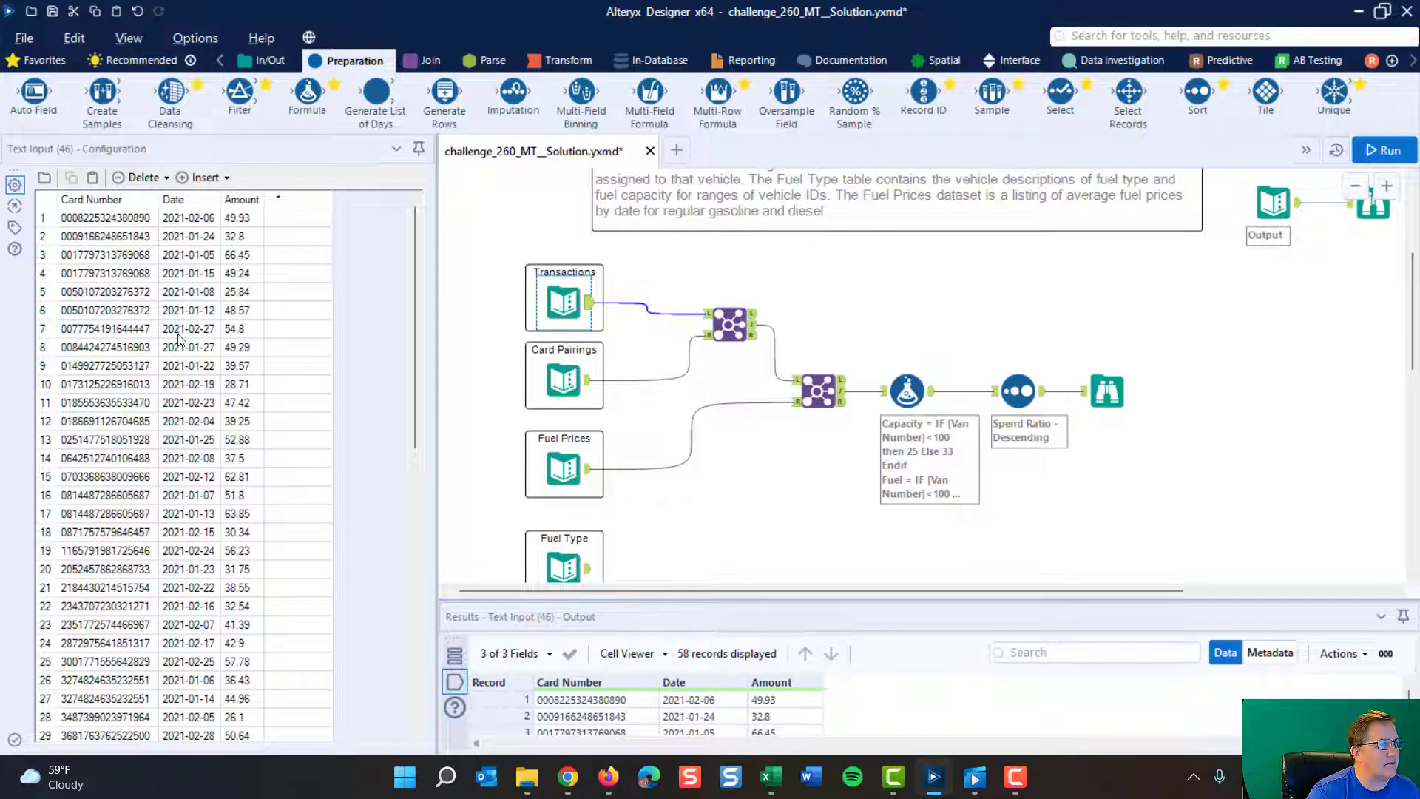
pyautogui.click(567, 381)
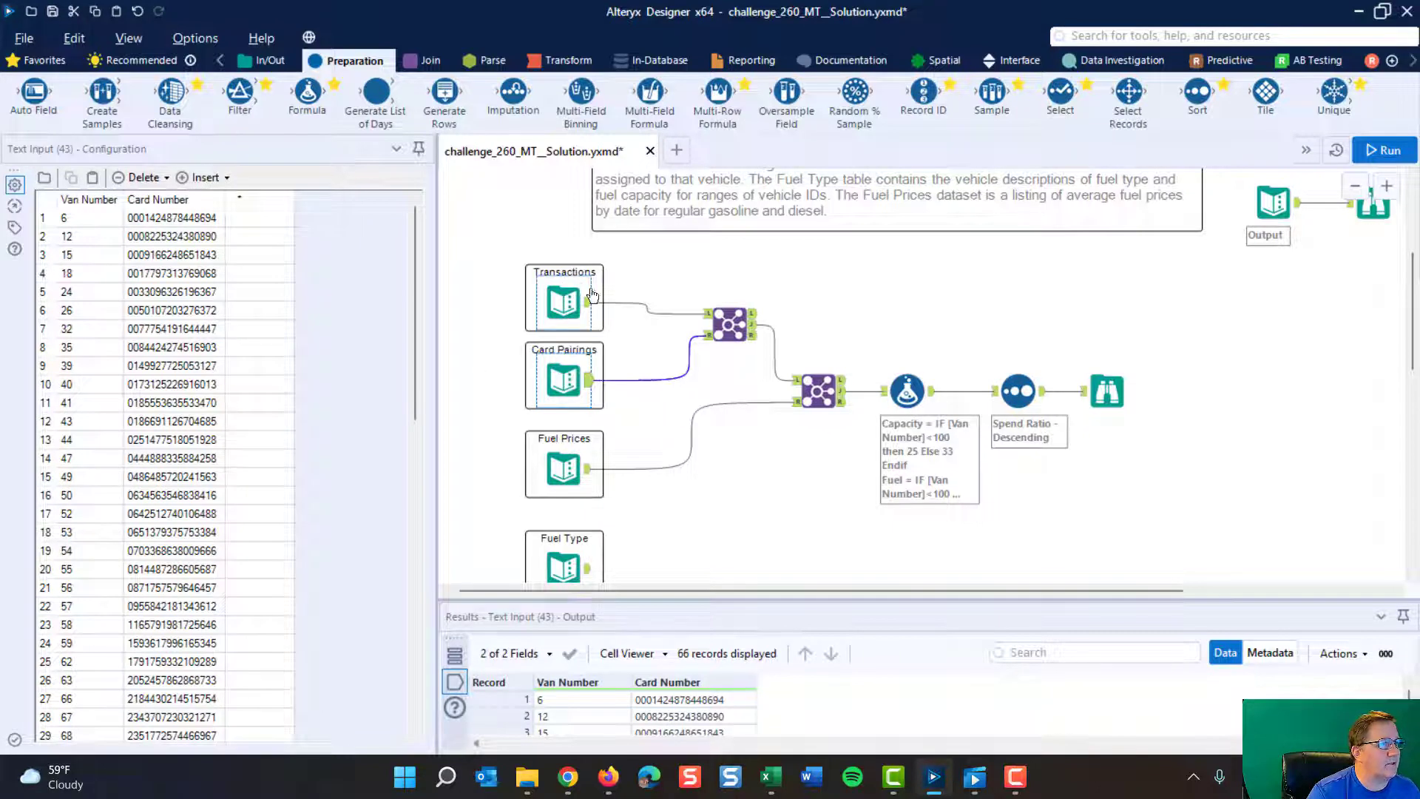
pyautogui.click(566, 299)
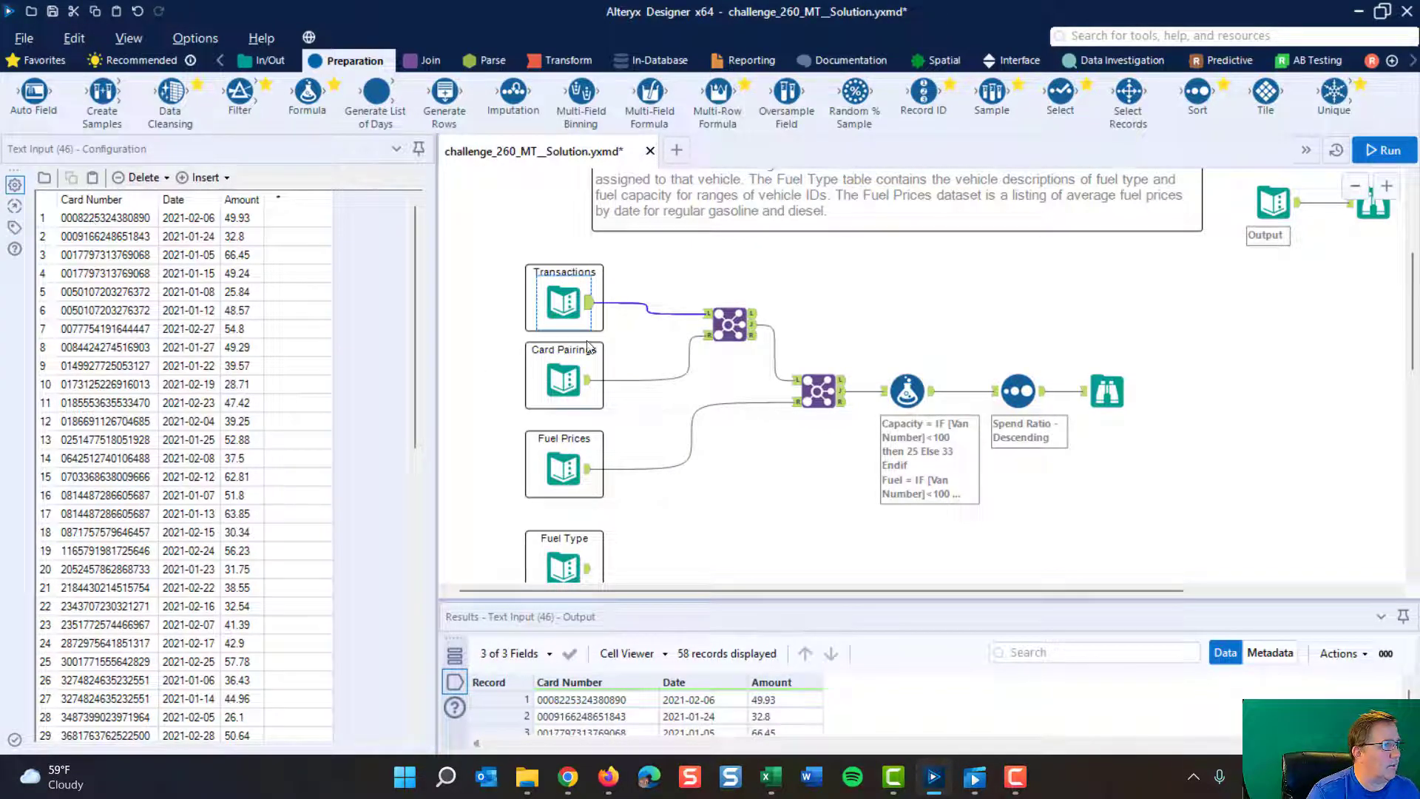
pyautogui.click(547, 371)
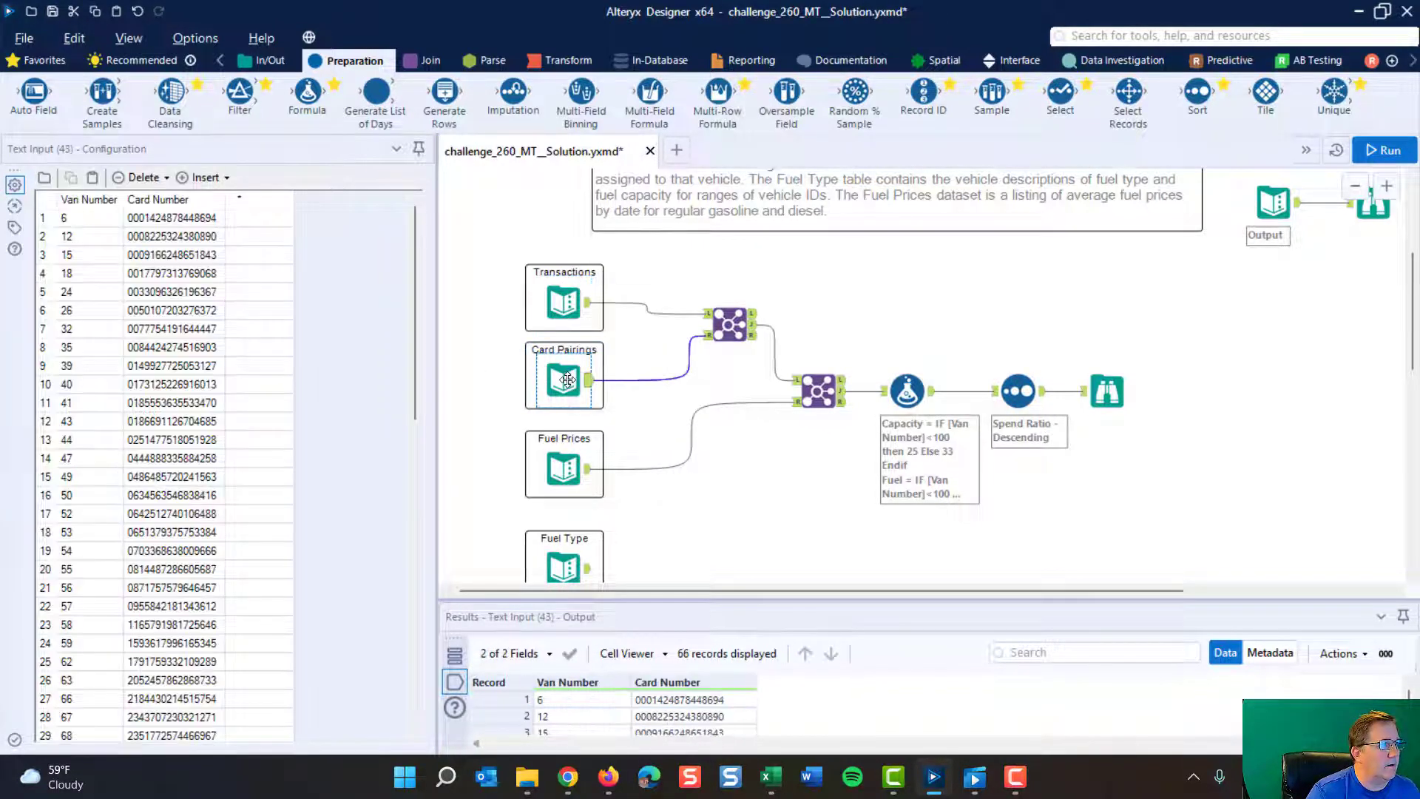
# - Inspect the Join of Transactions and Card Pairings, and run the workflow to refresh its output
pyautogui.click(728, 321)
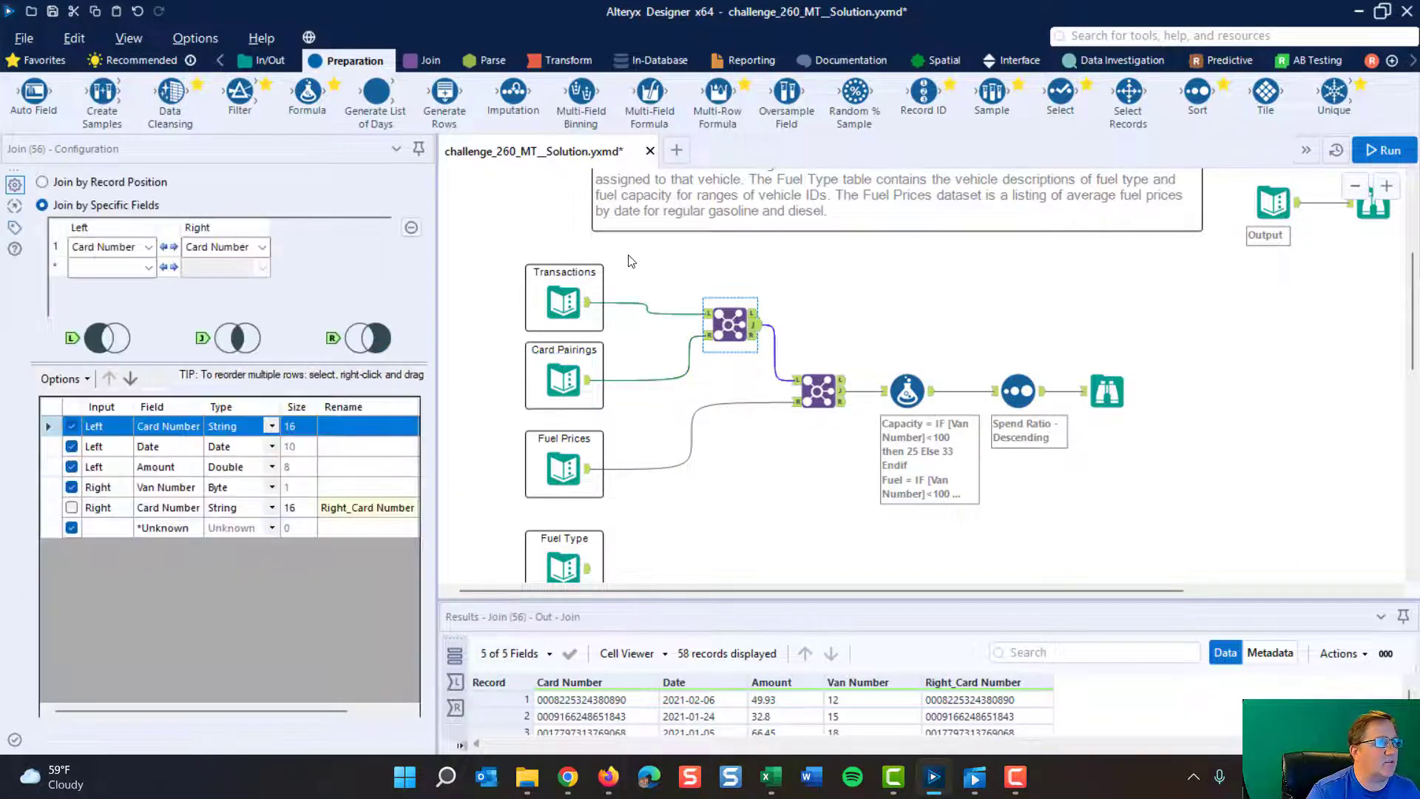
pyautogui.click(431, 64)
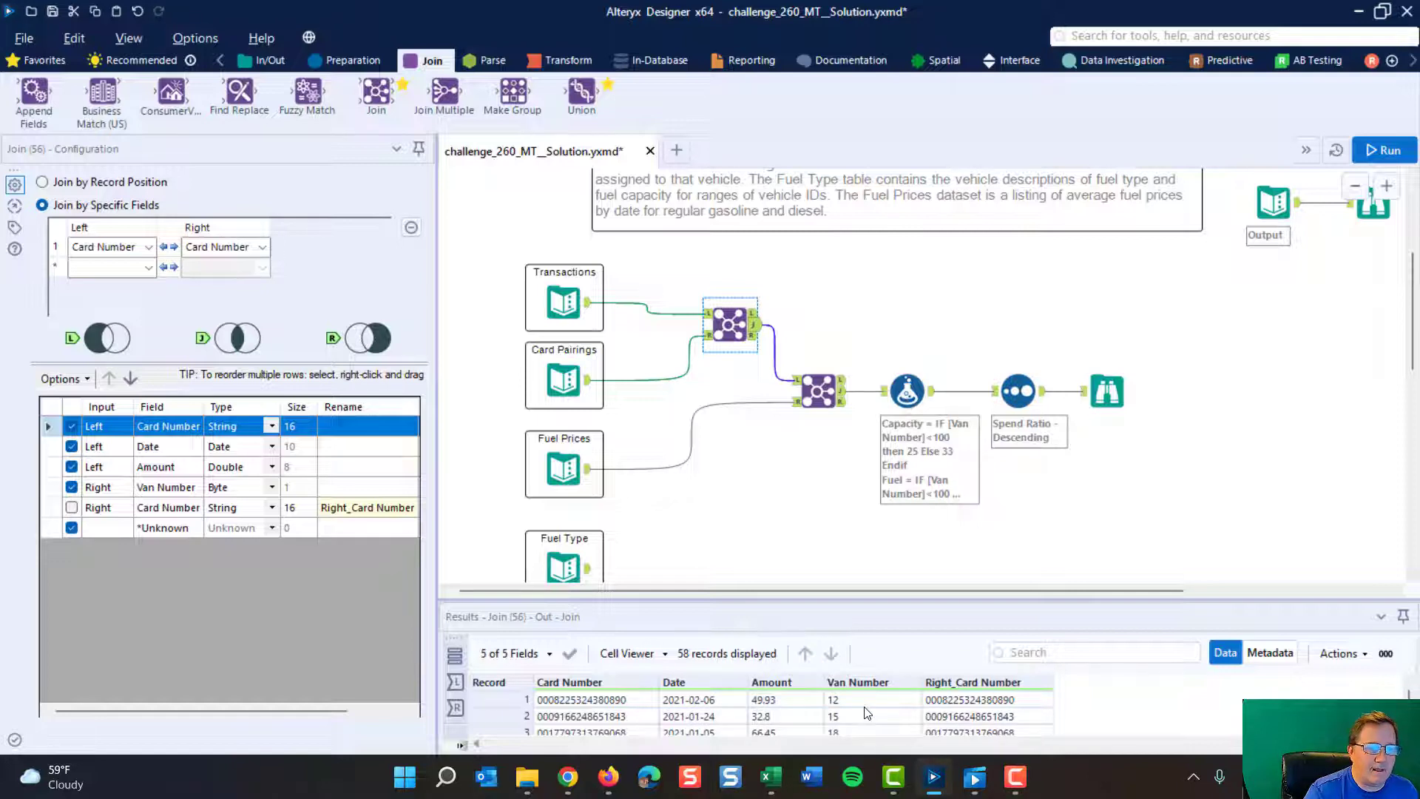
pyautogui.click(1376, 148)
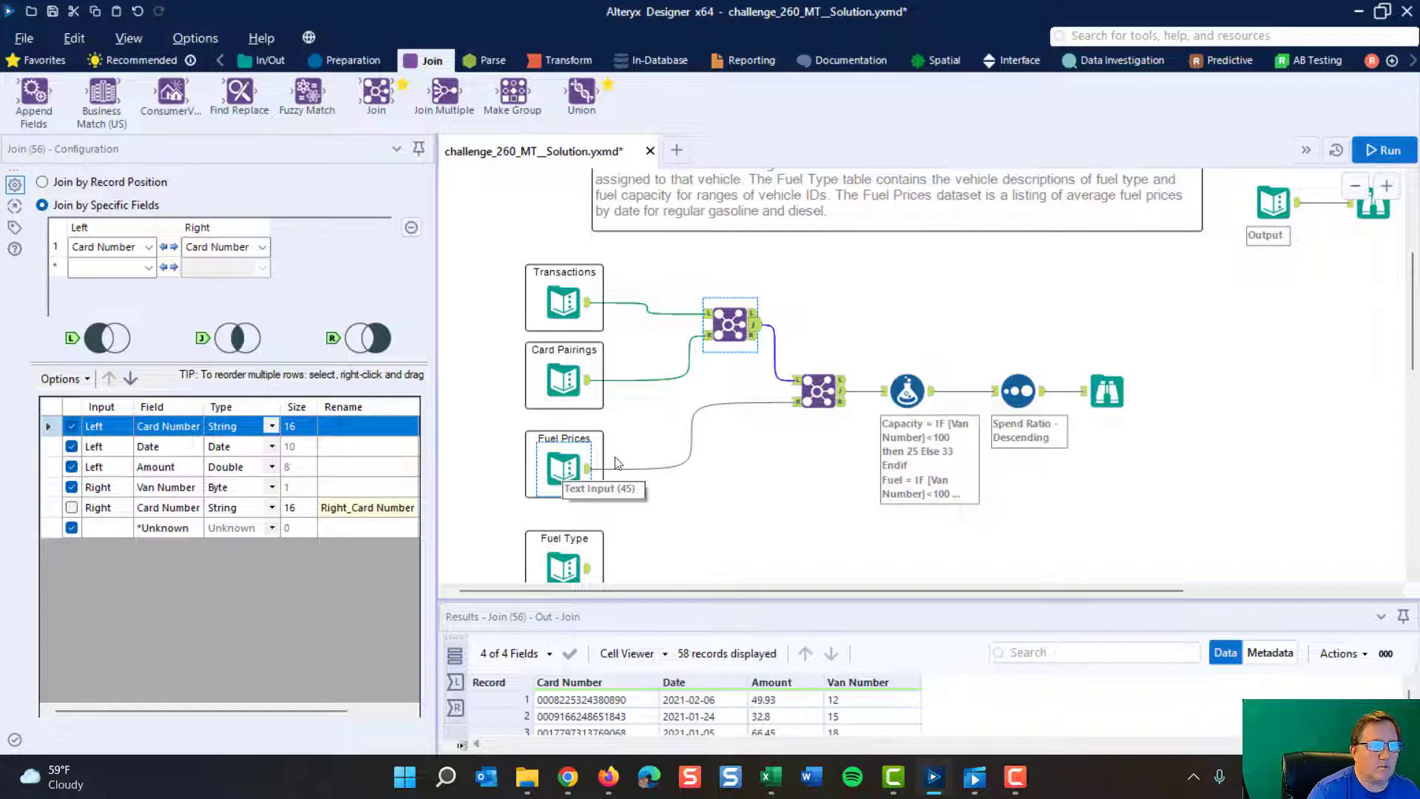
# - Check the second Join's matching fields and output against the Transactions data
pyautogui.click(819, 392)
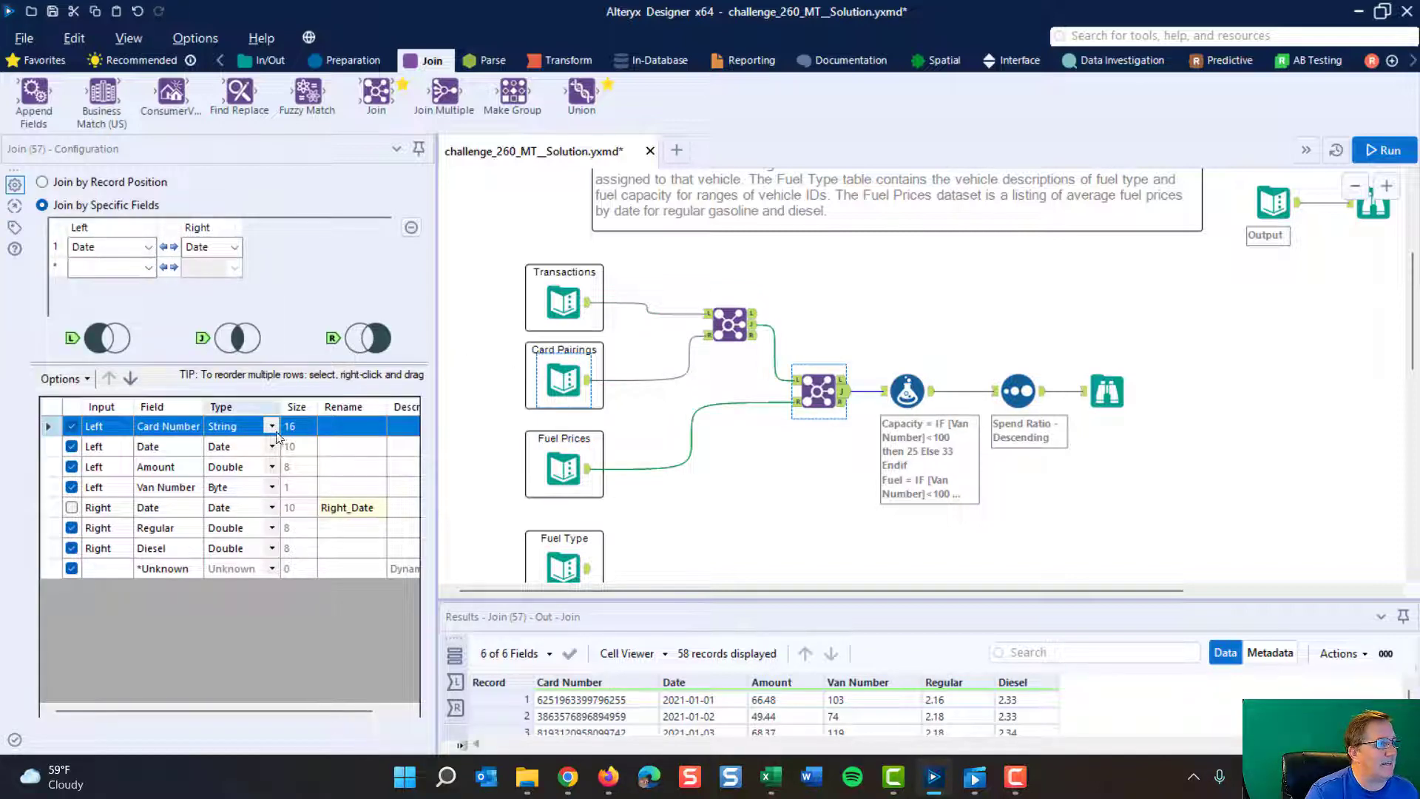
pyautogui.click(562, 370)
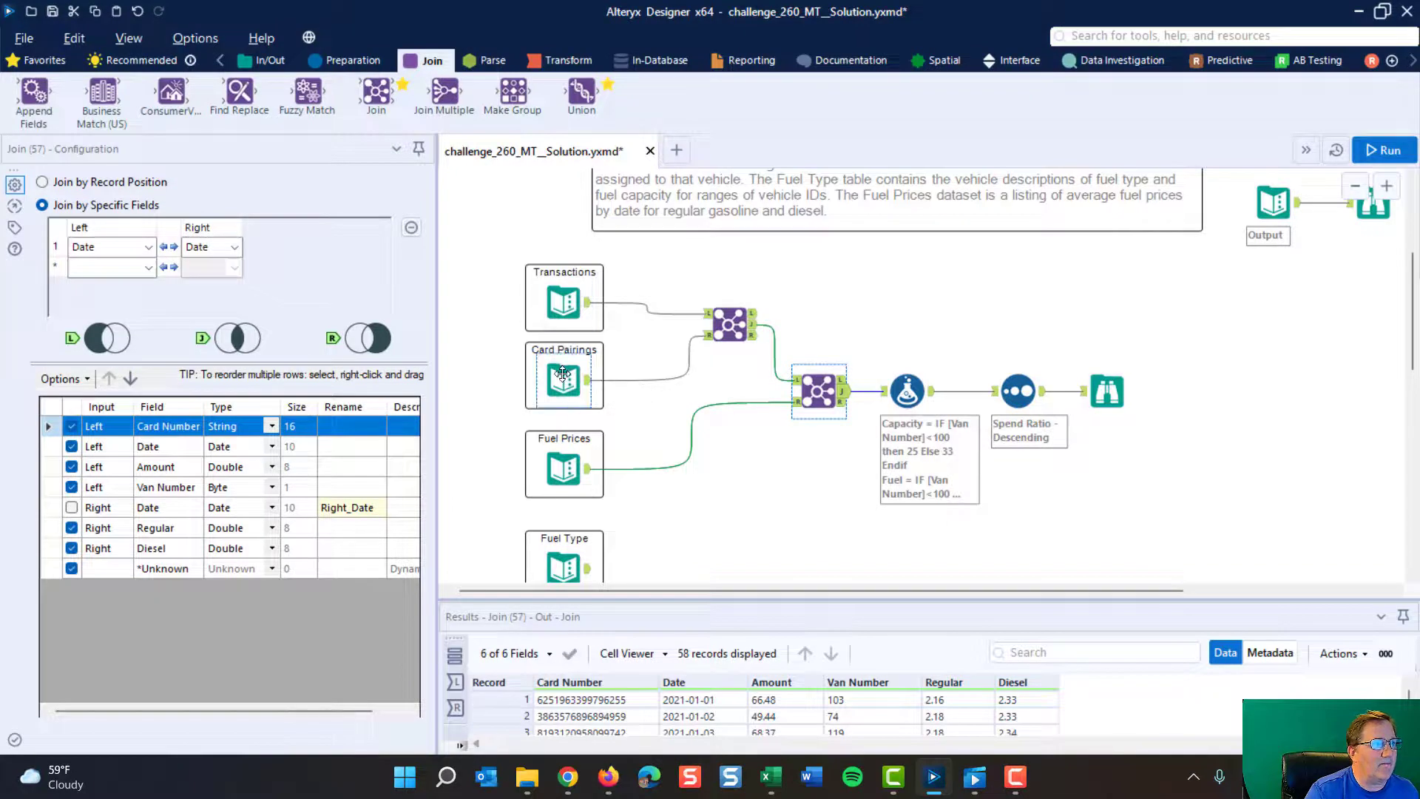
pyautogui.click(562, 302)
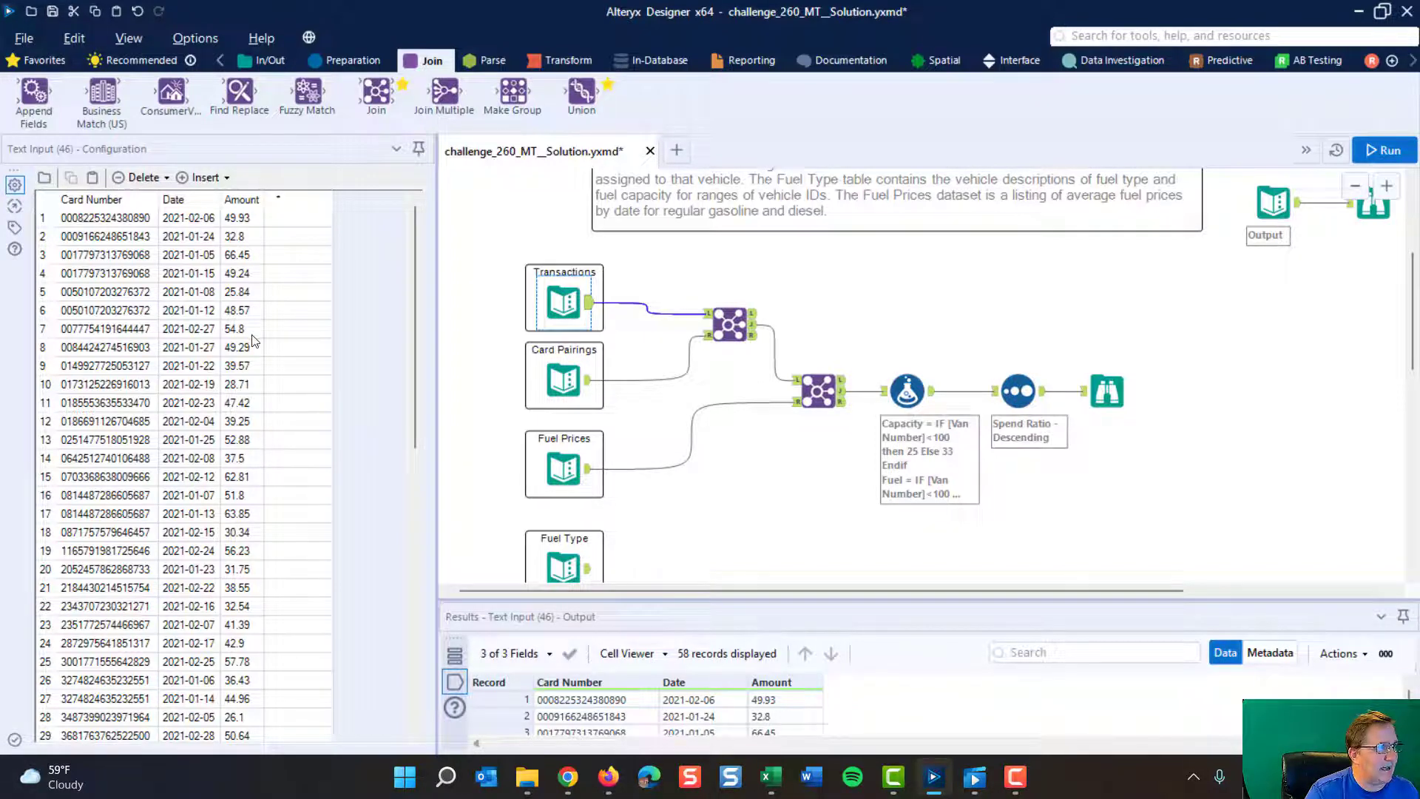
pyautogui.click(816, 388)
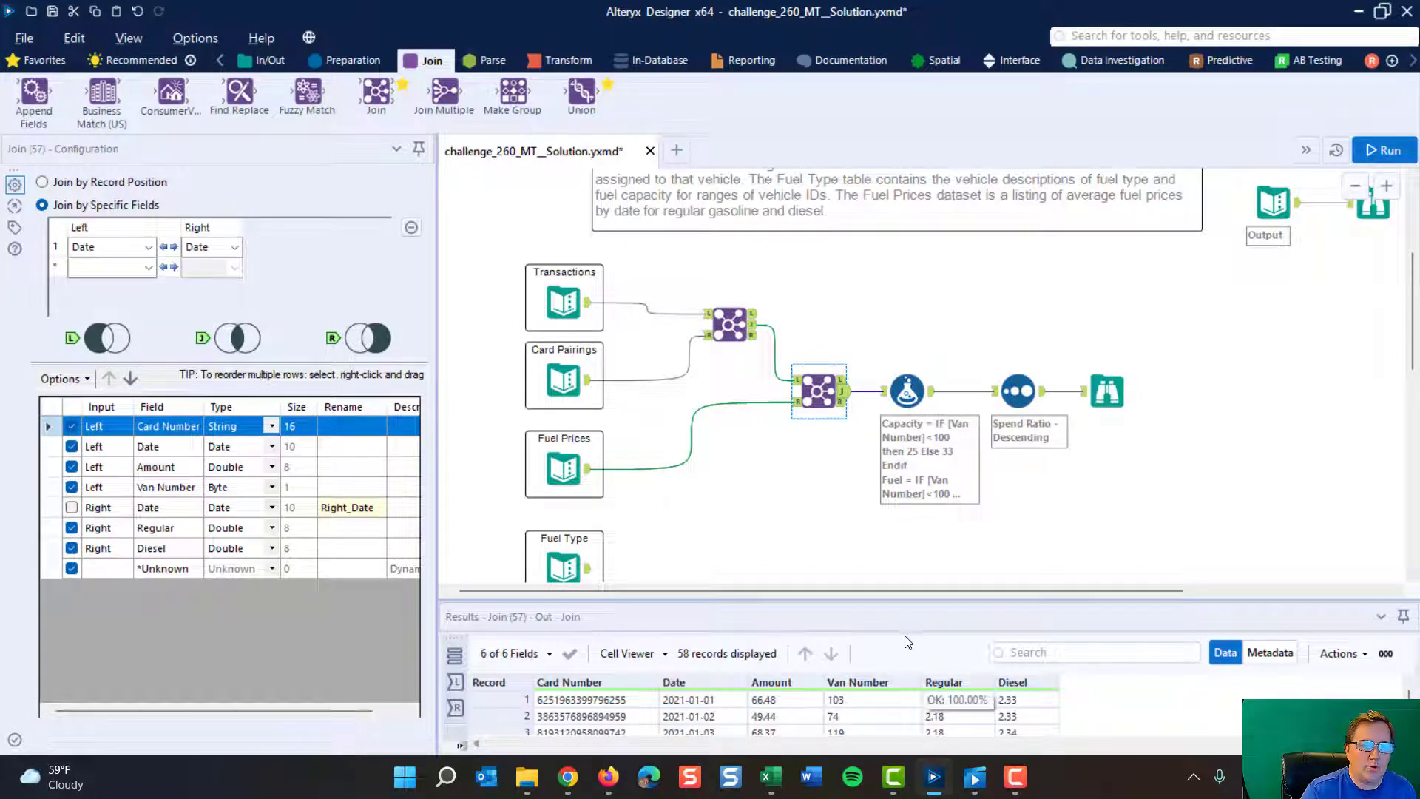
# - Review the Fuel Type table, then display the Formula tool's output in an enlarged results area
pyautogui.scroll(-1, 910, 397)
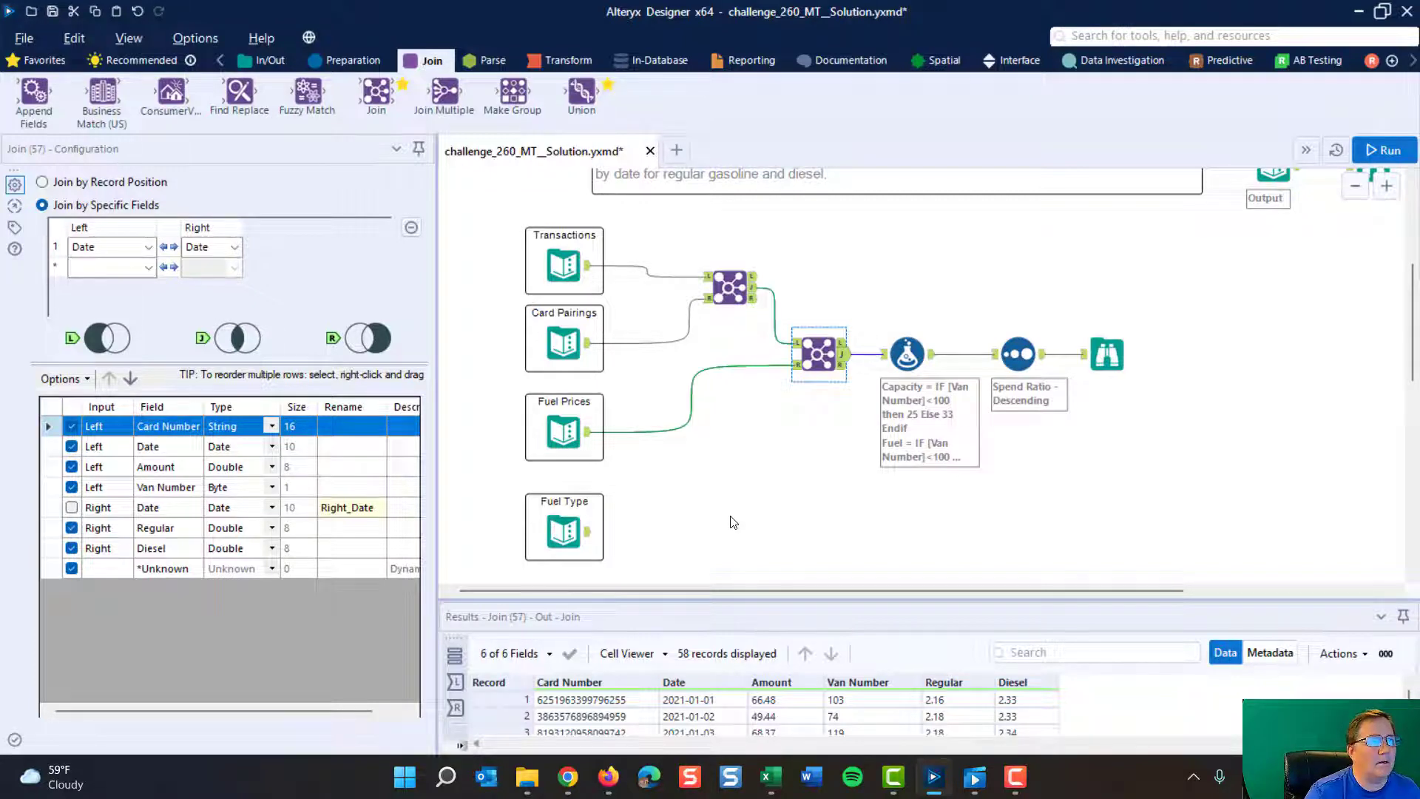
pyautogui.click(560, 530)
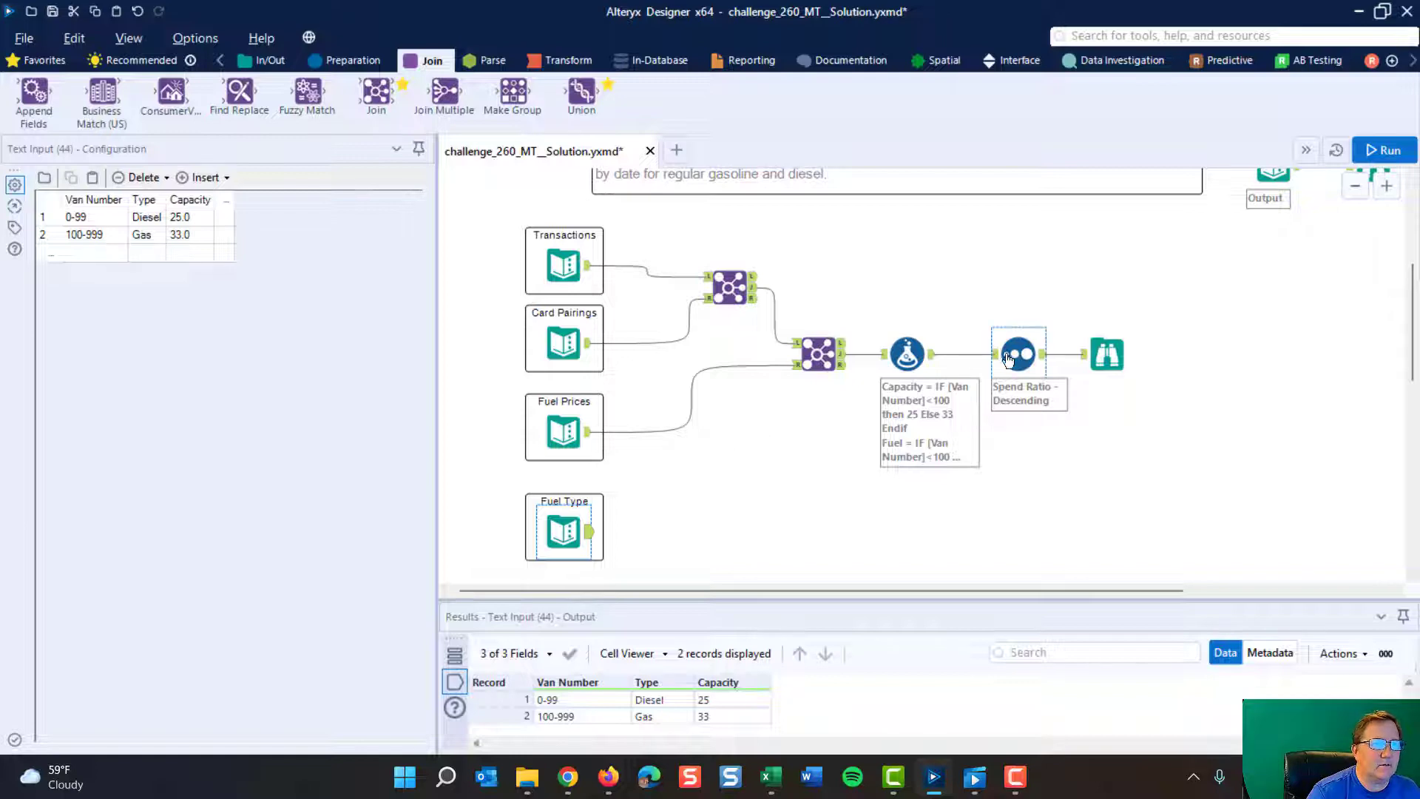
pyautogui.click(909, 355)
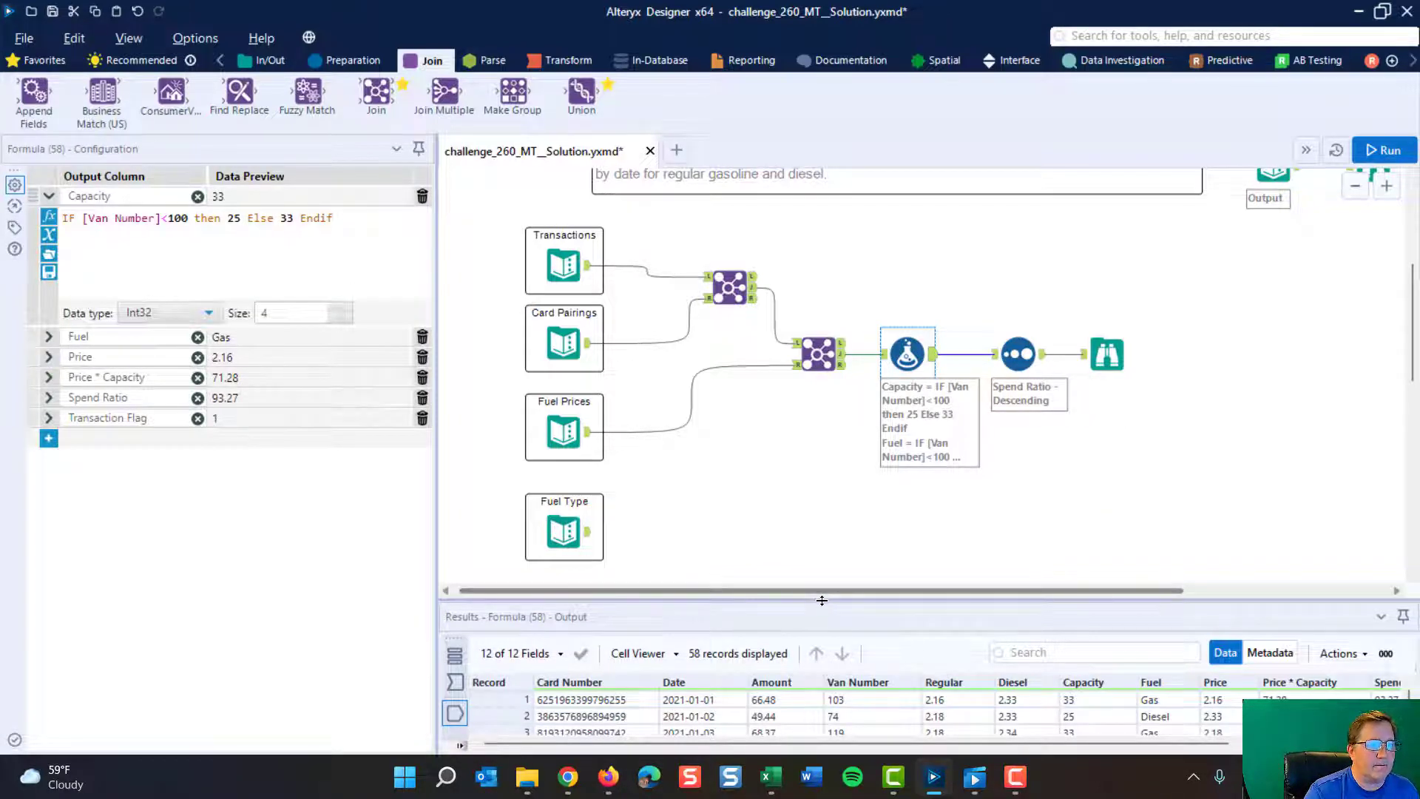
pyautogui.moveTo(822, 600); pyautogui.dragTo(822, 485)
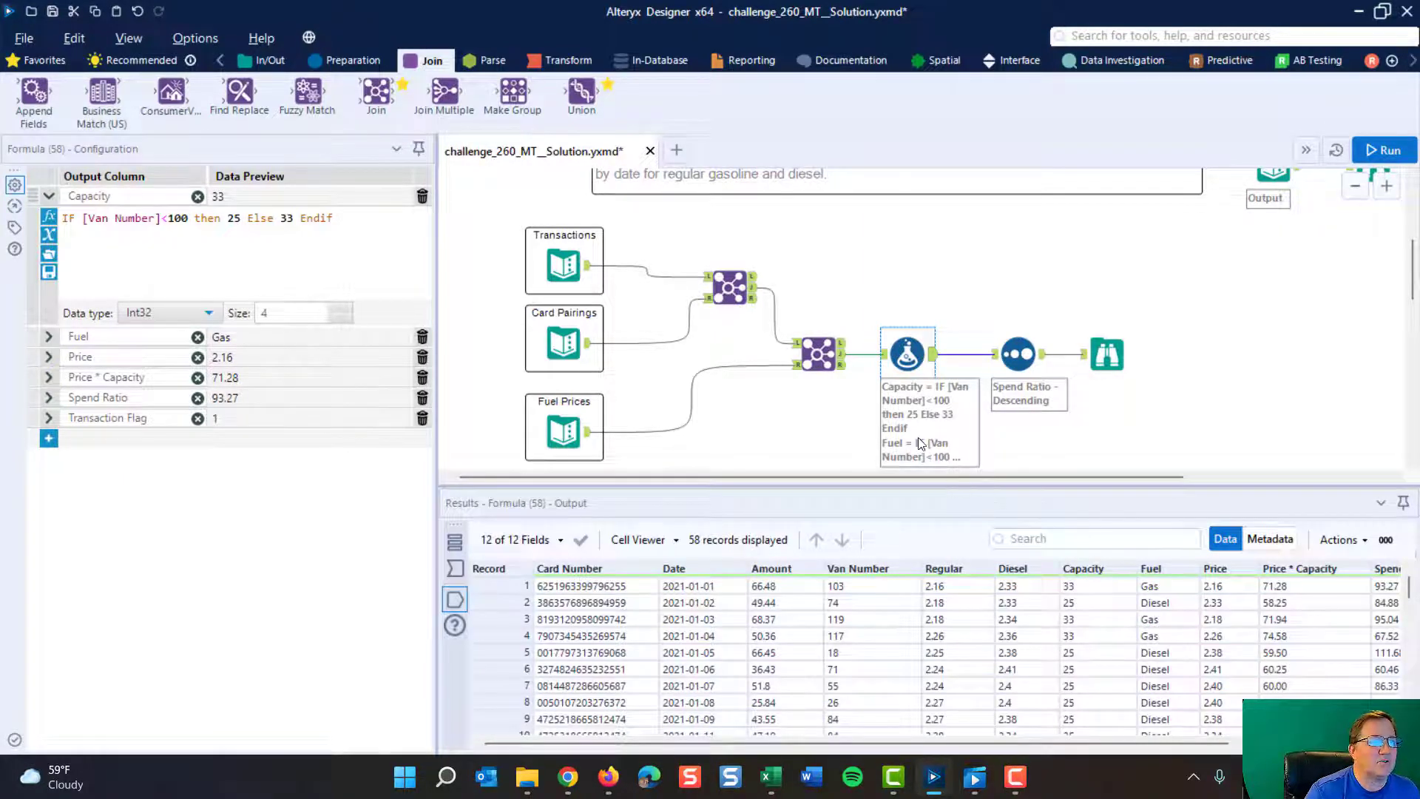
# - Compare the Fuel Type van ranges and capacities with the Formula tool's Capacity expression and output column
pyautogui.scroll(-3, 695, 331)
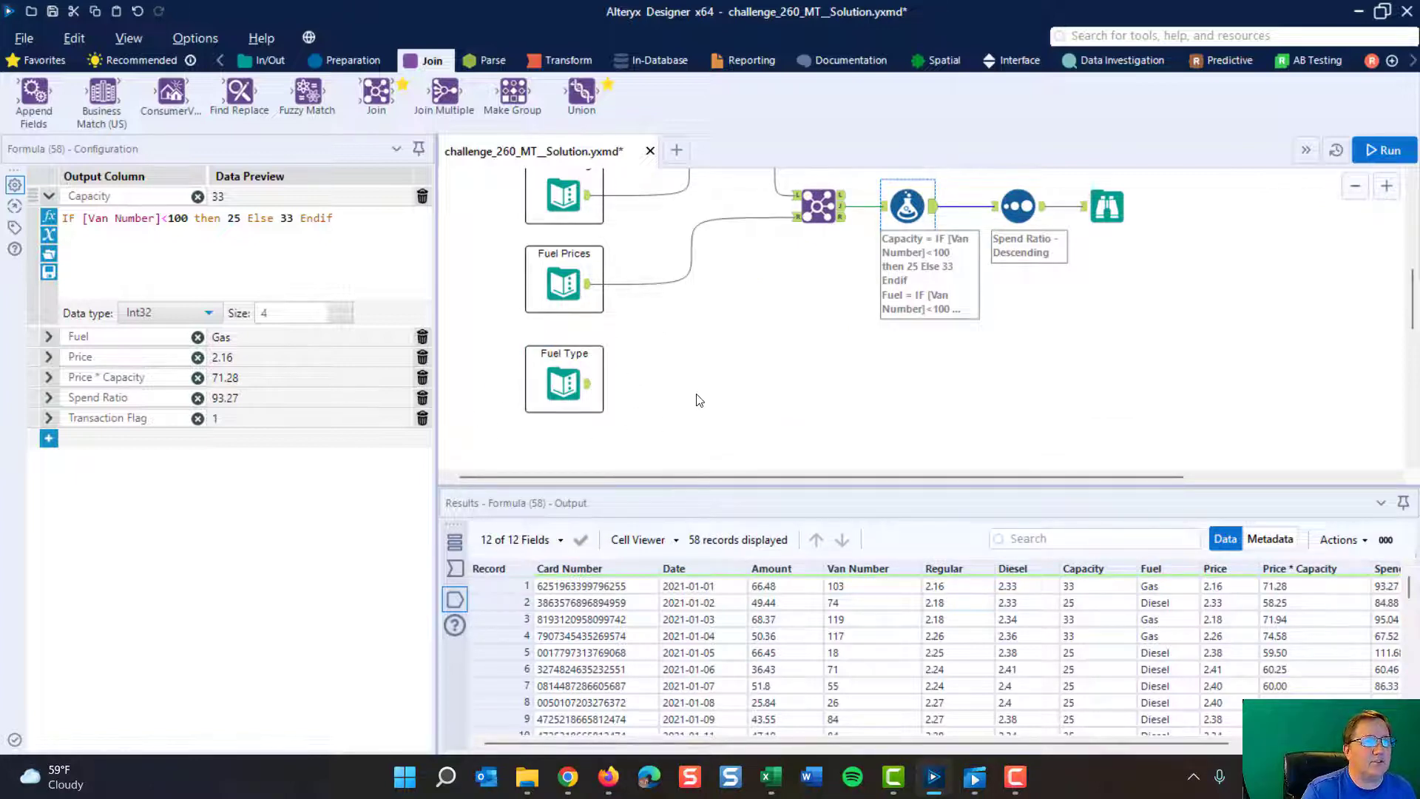
pyautogui.scroll(3, 699, 400)
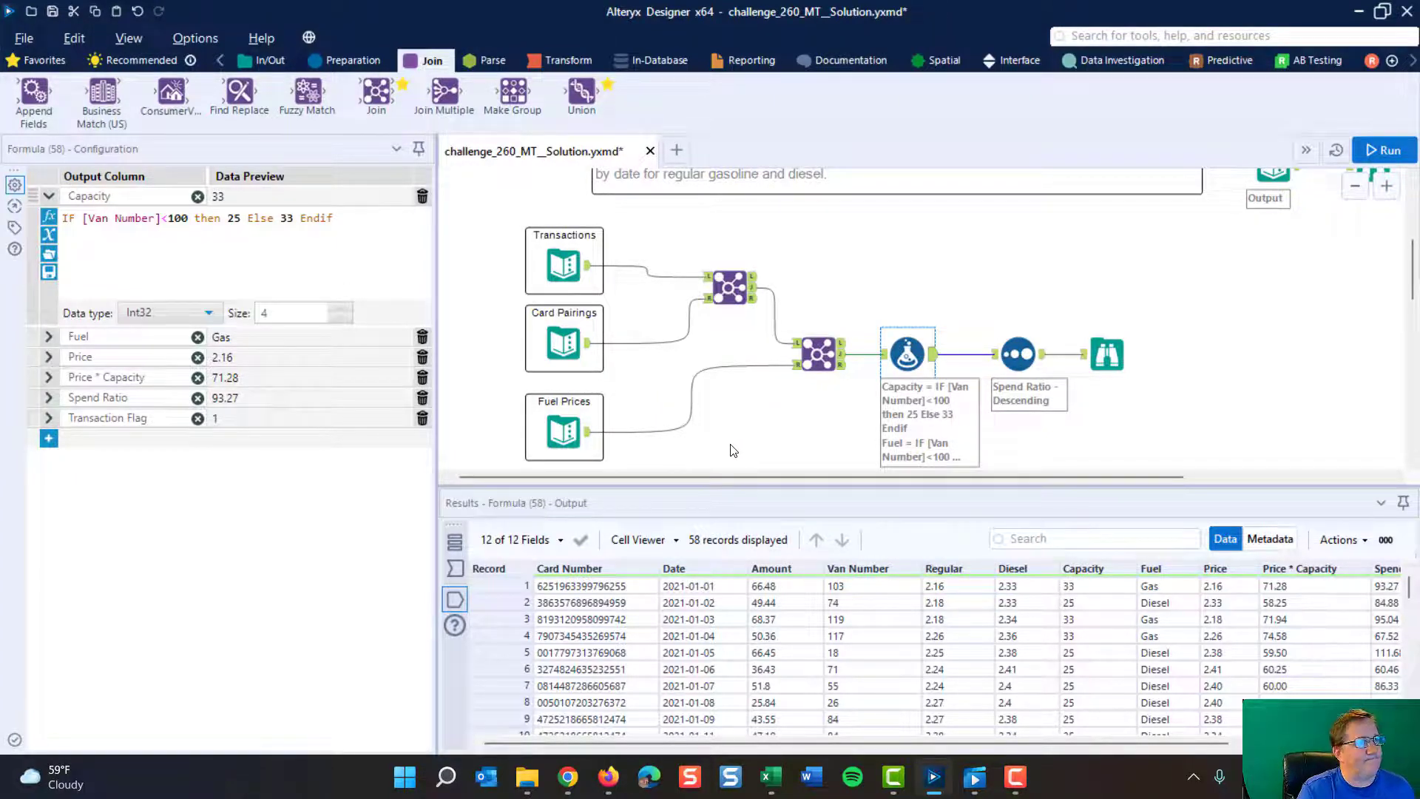
pyautogui.scroll(-3, 747, 440)
pyautogui.click(569, 382)
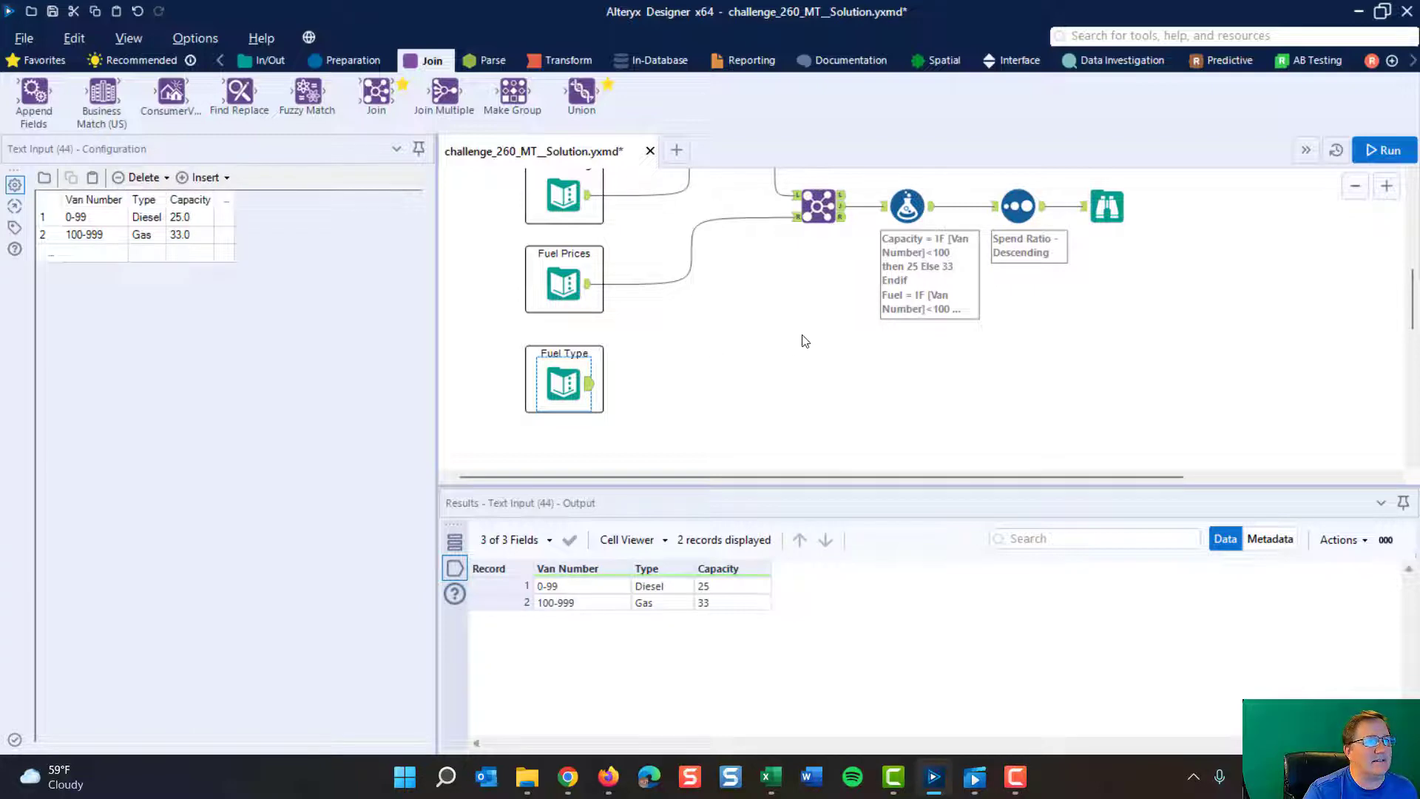
pyautogui.click(908, 205)
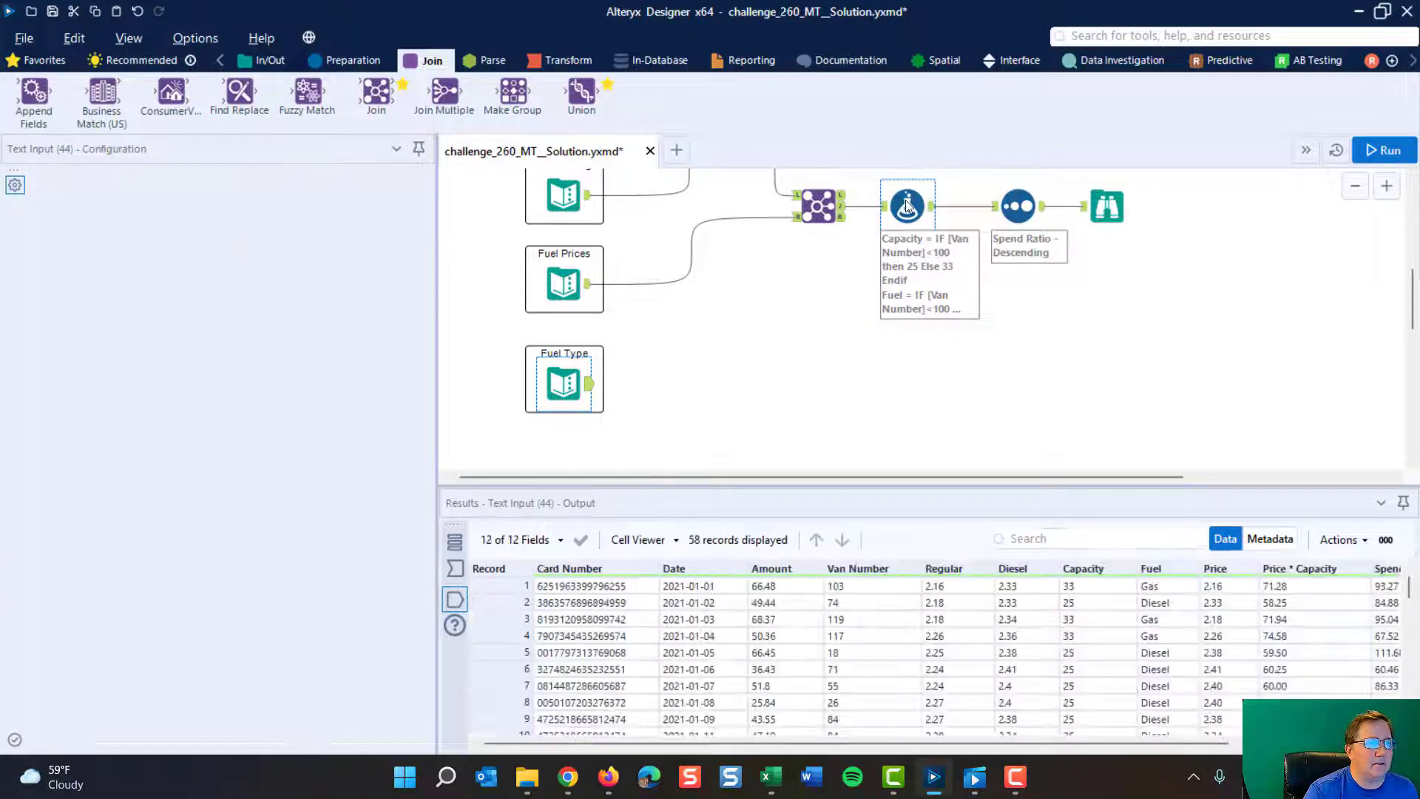
pyautogui.scroll(3, 743, 414)
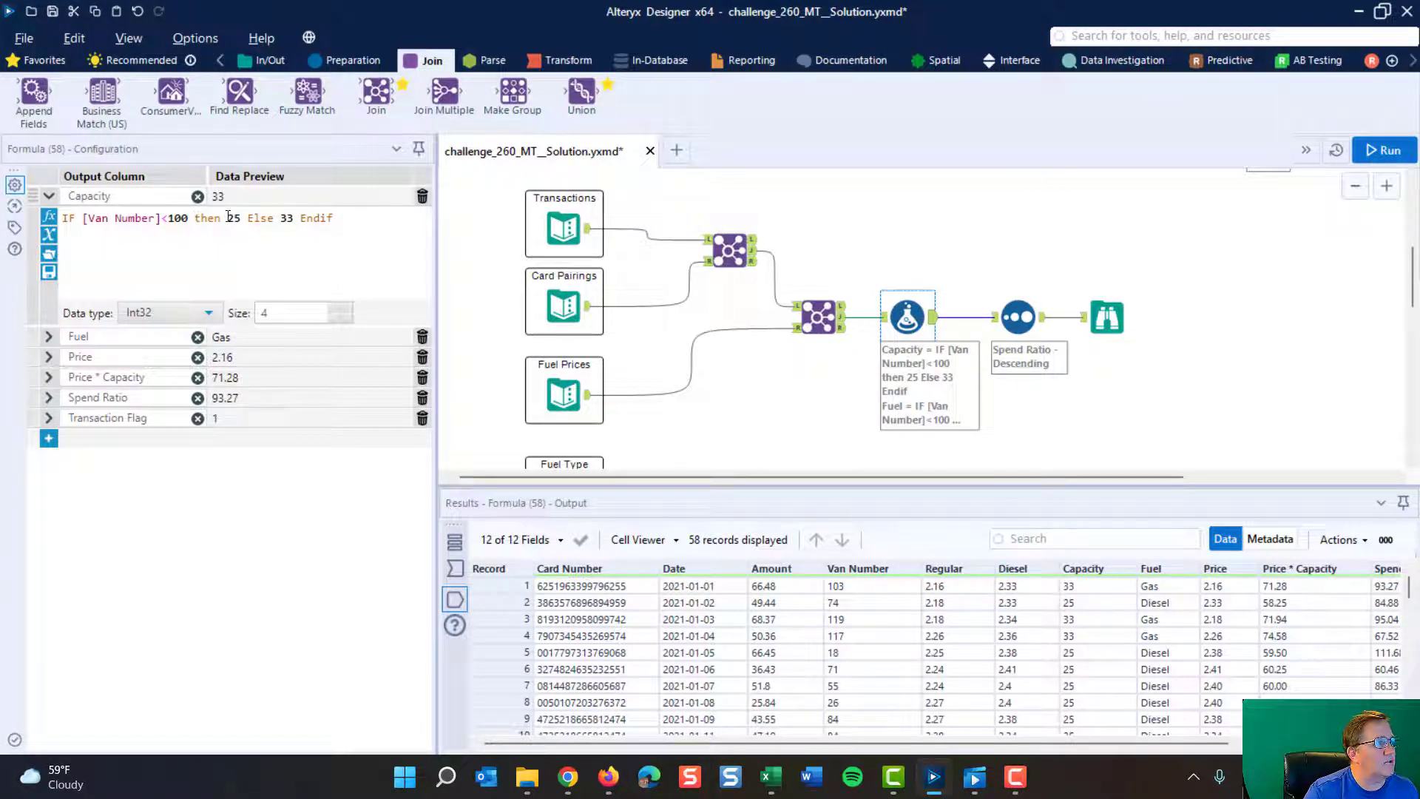
pyautogui.moveTo(227, 217); pyautogui.dragTo(294, 218)
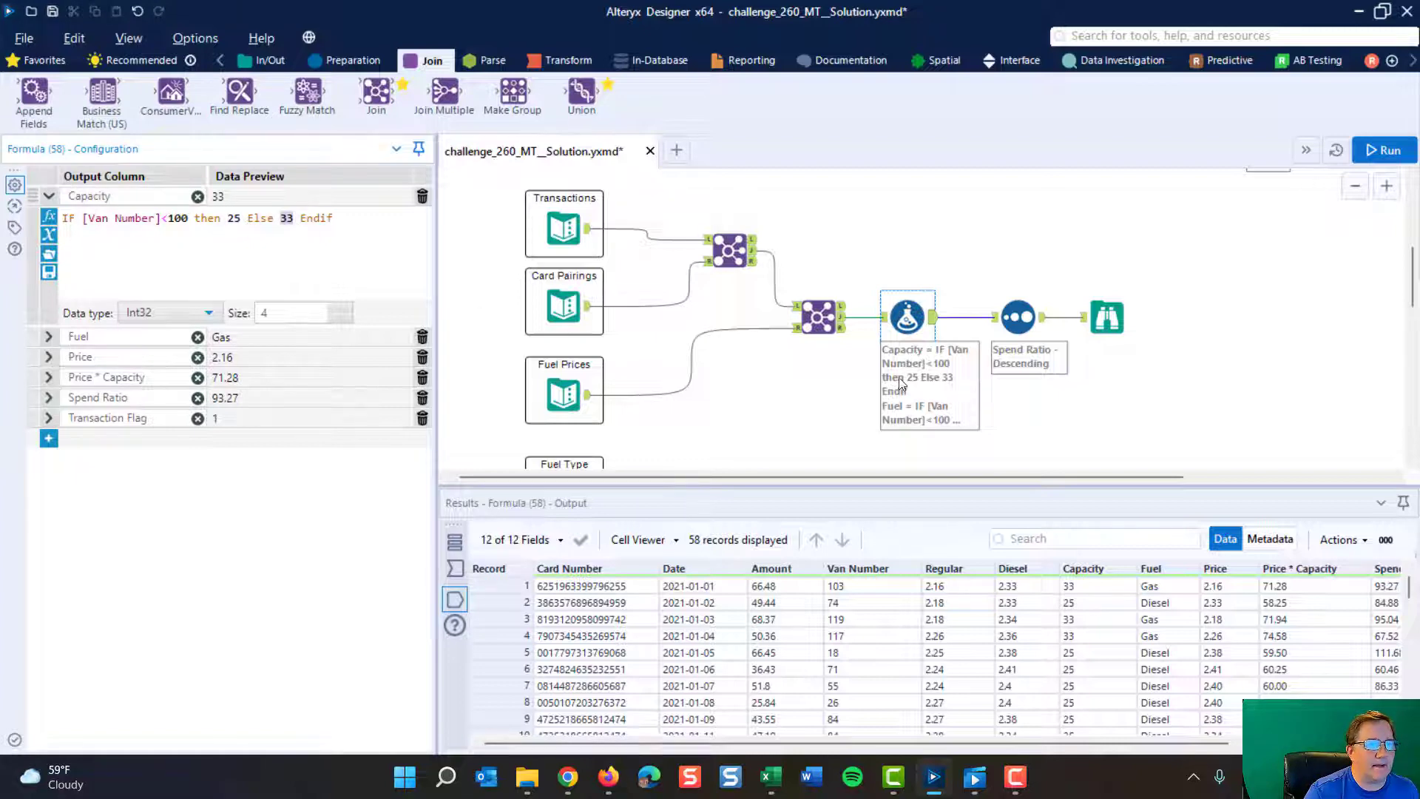
pyautogui.click(1109, 574)
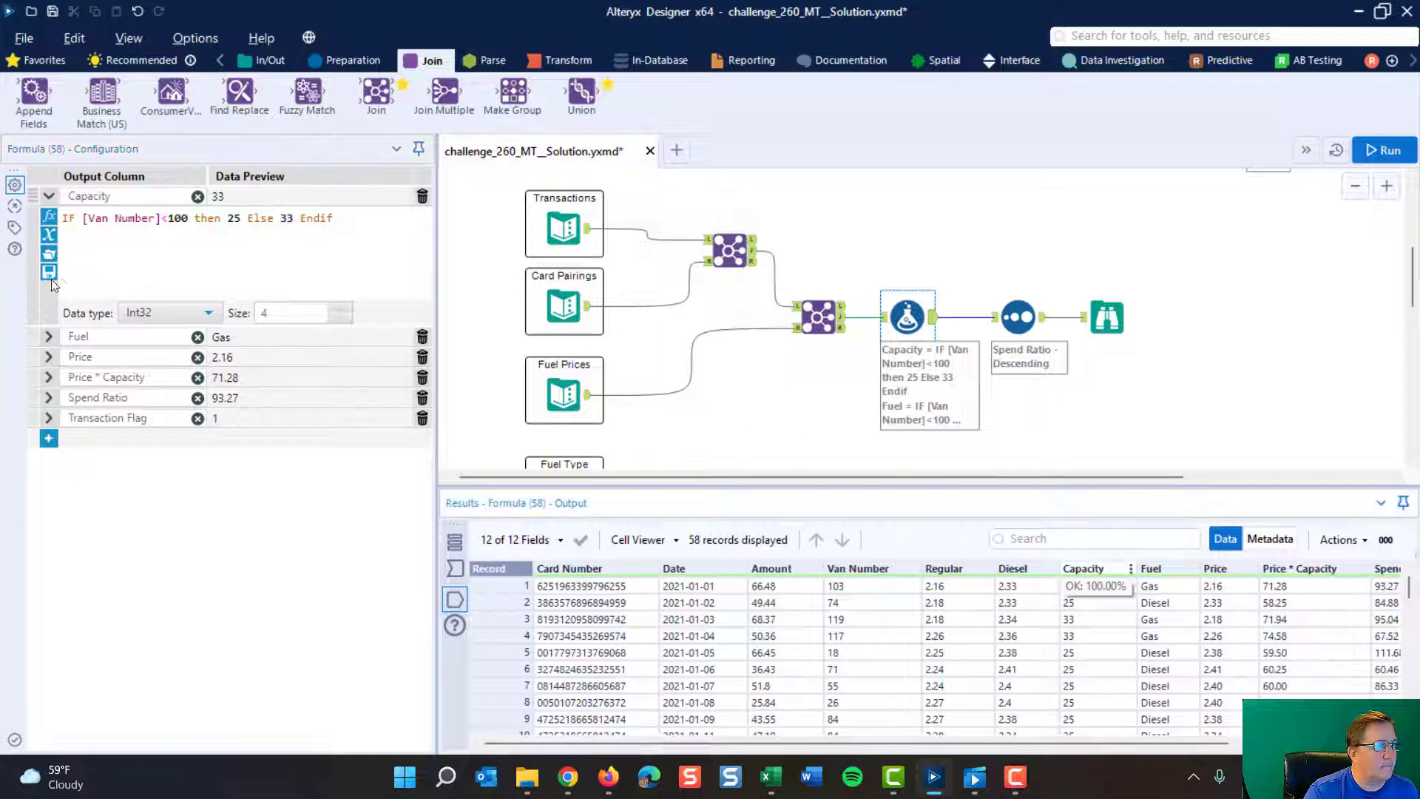
# - Examine the Formula tool's Fuel and Price expressions, checking them against the Fuel Prices input and the Fuel output column
pyautogui.click(49, 337)
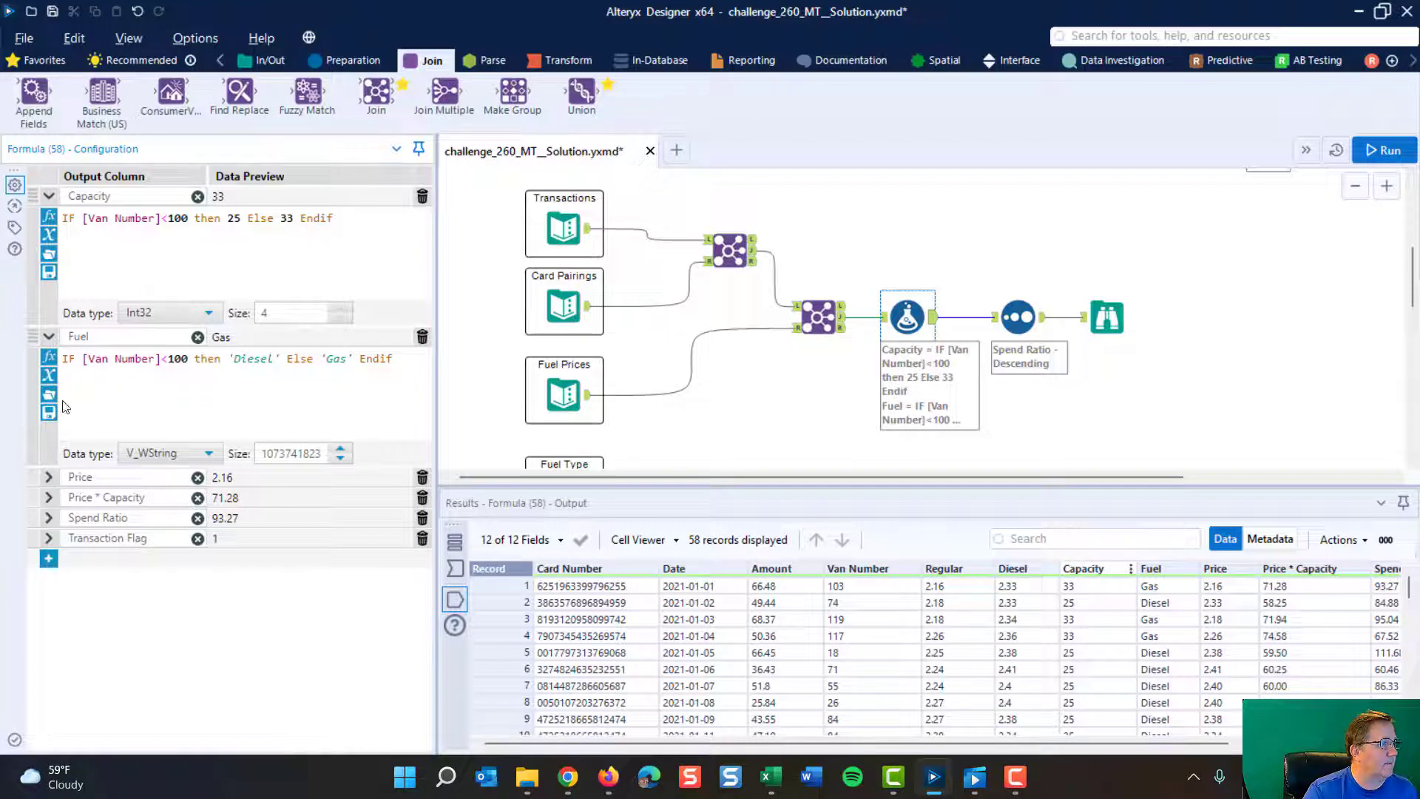
pyautogui.click(48, 338)
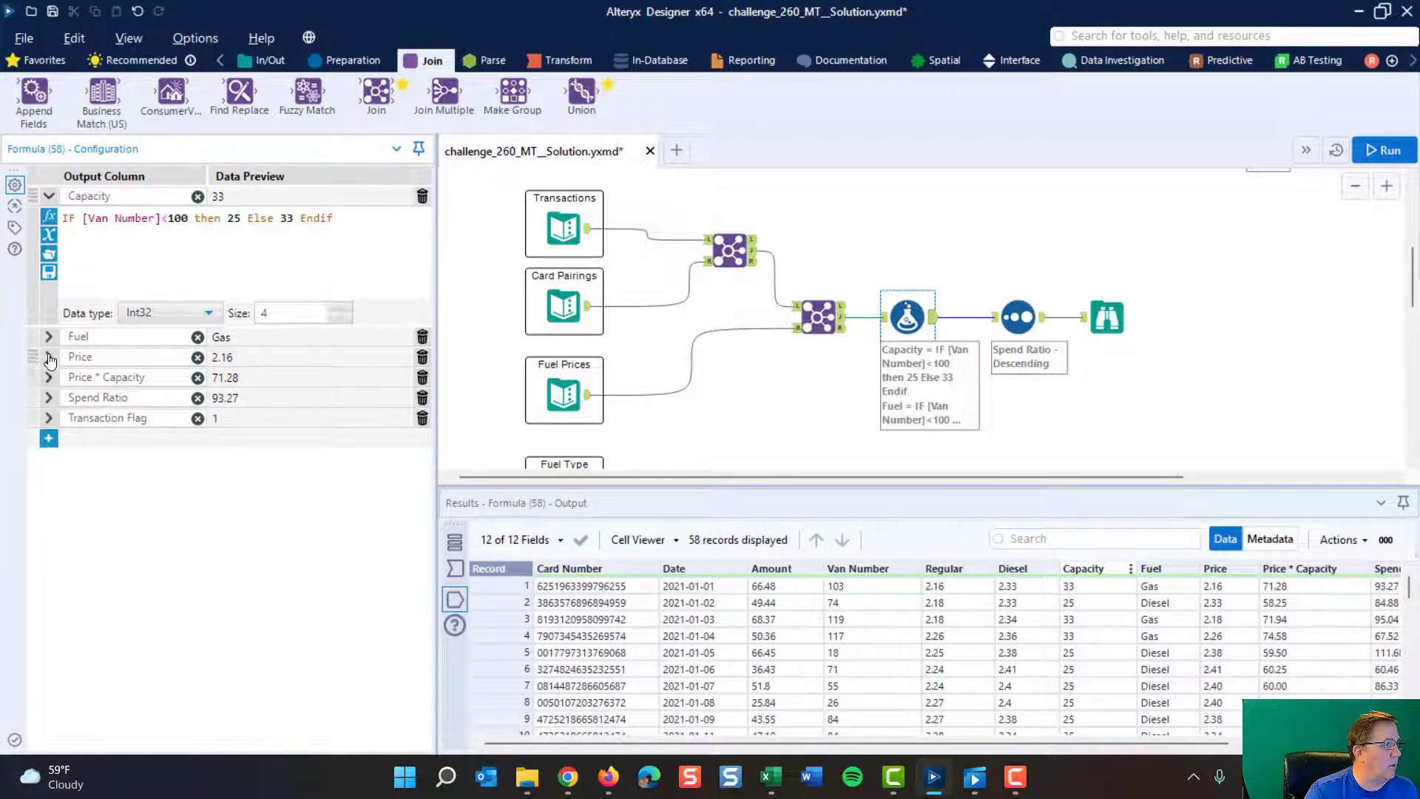
pyautogui.click(48, 357)
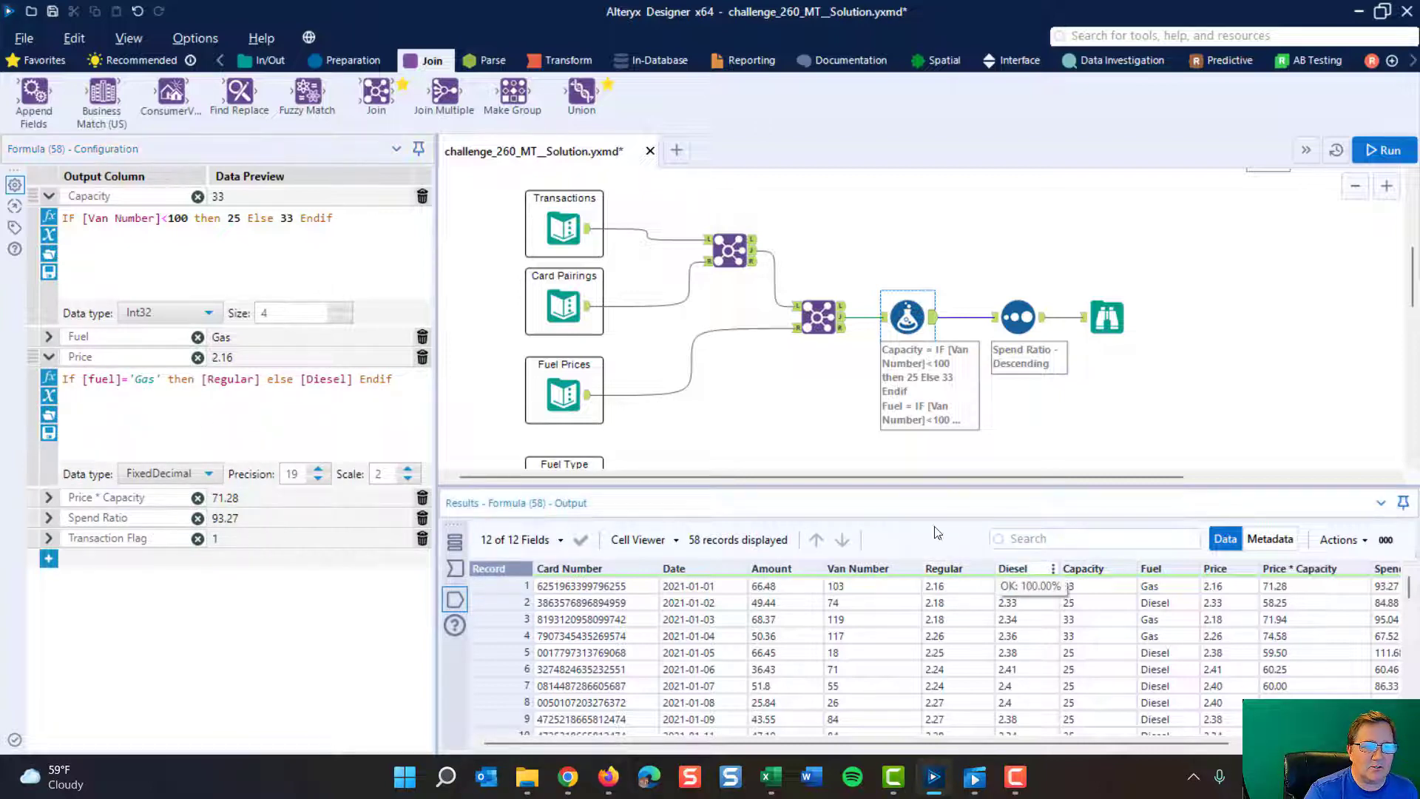
pyautogui.click(562, 387)
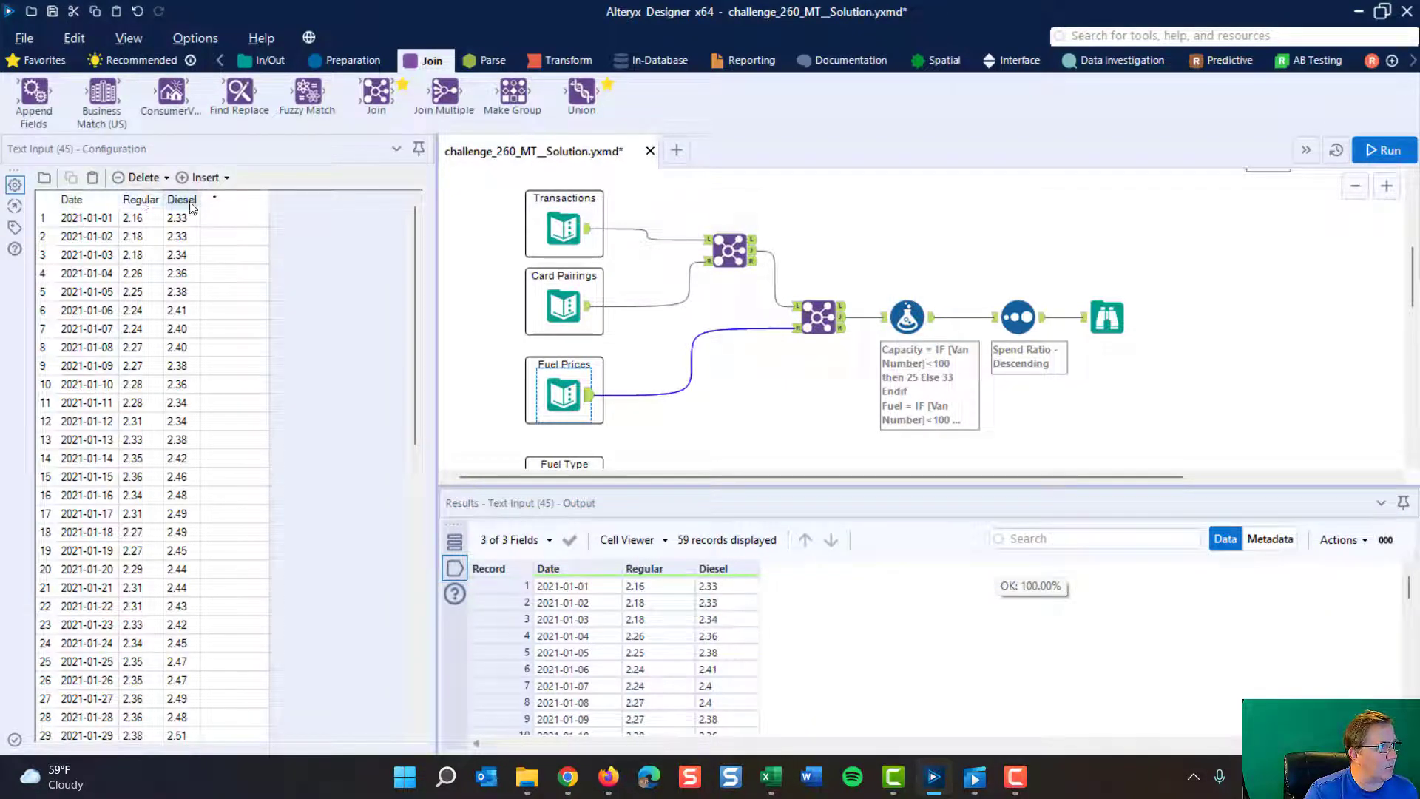
pyautogui.click(931, 334)
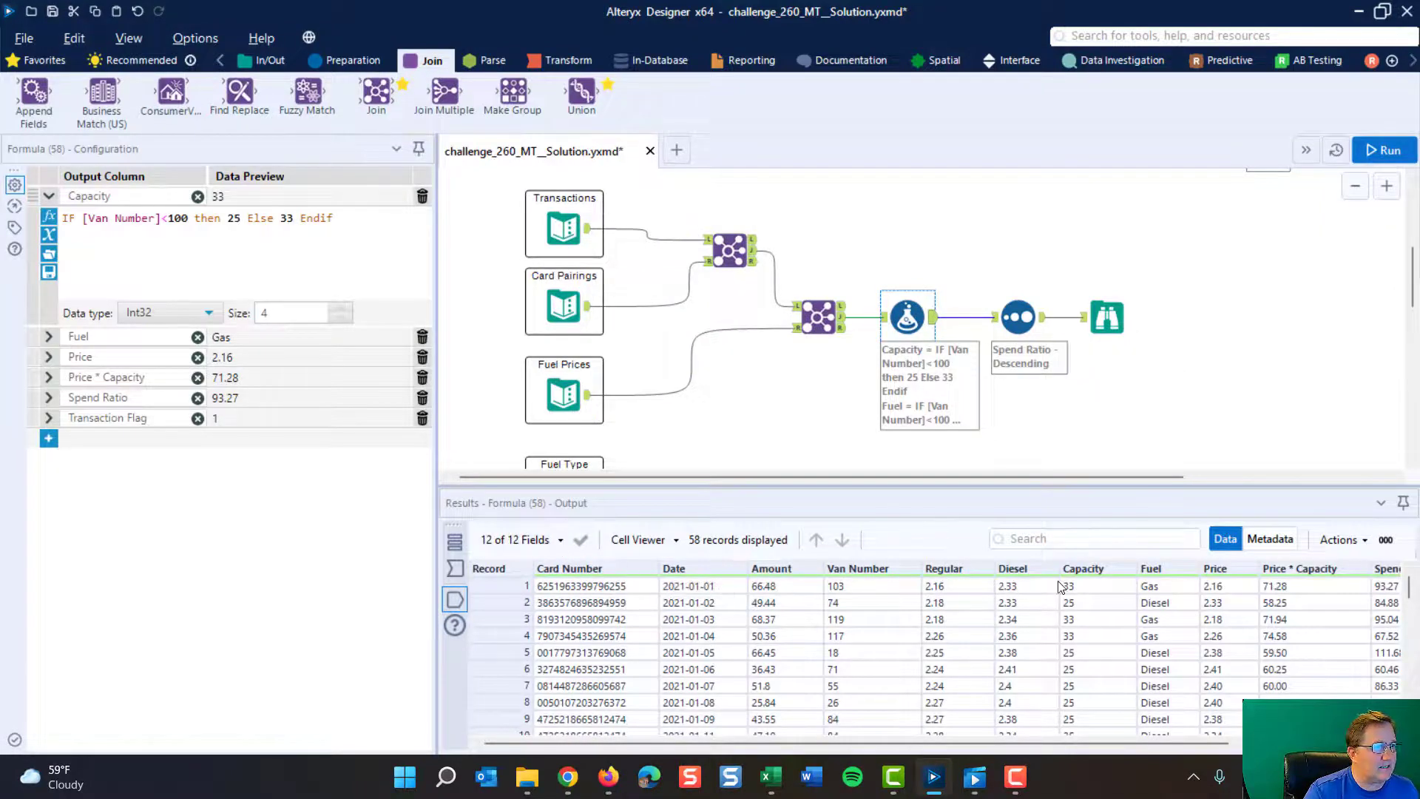
pyautogui.click(1155, 587)
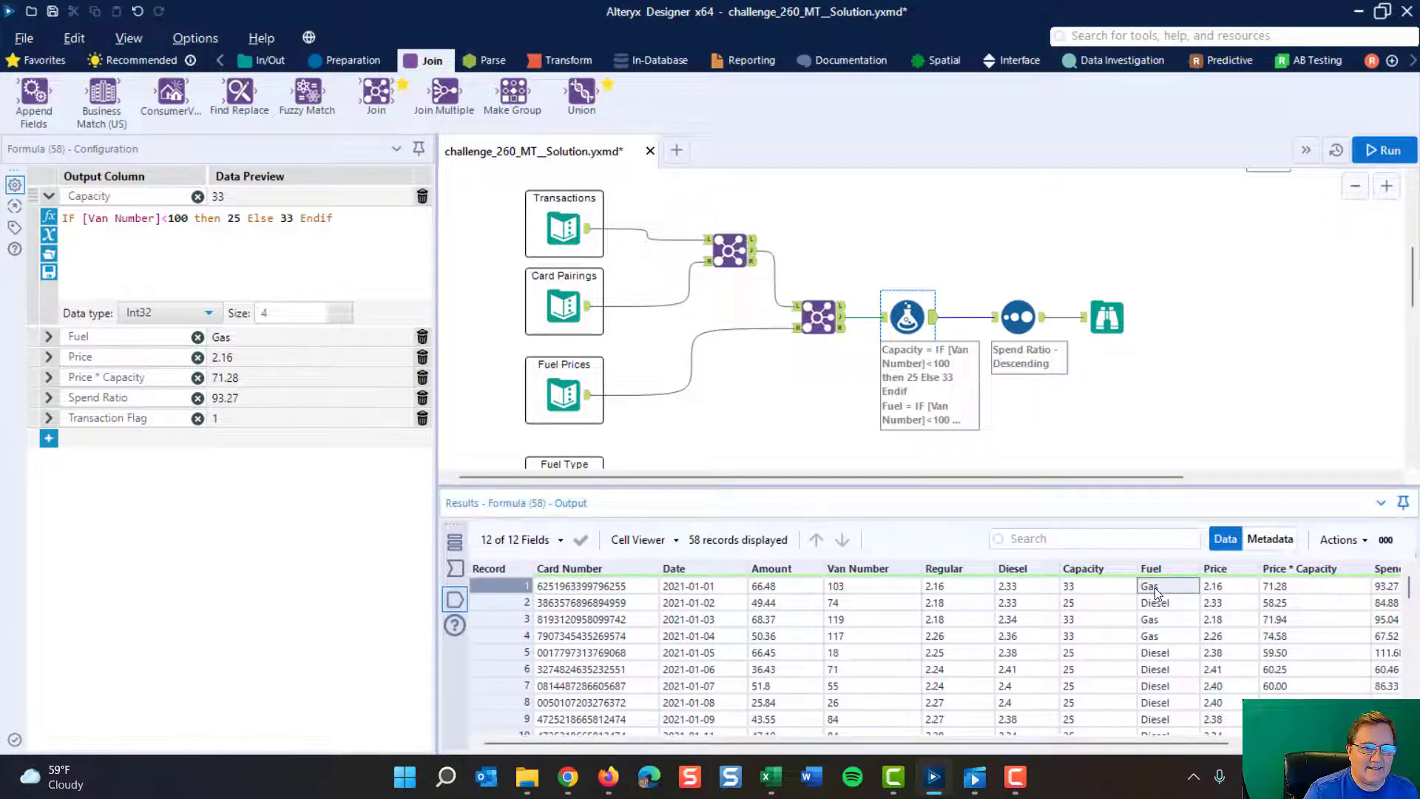
# - Examine the Formula tool's Price expression against the Regular, Diesel and Price columns in the output
pyautogui.click(965, 589)
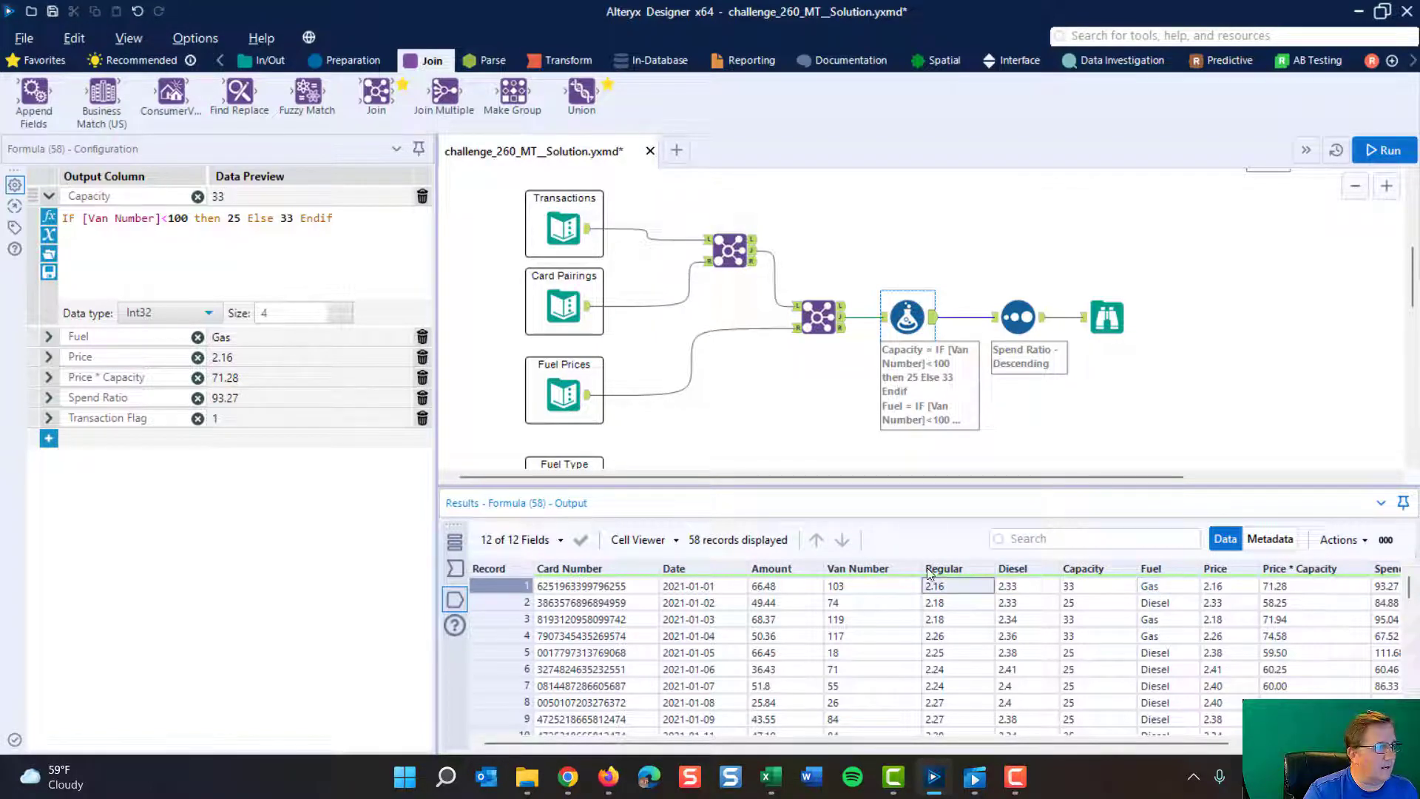
pyautogui.click(50, 358)
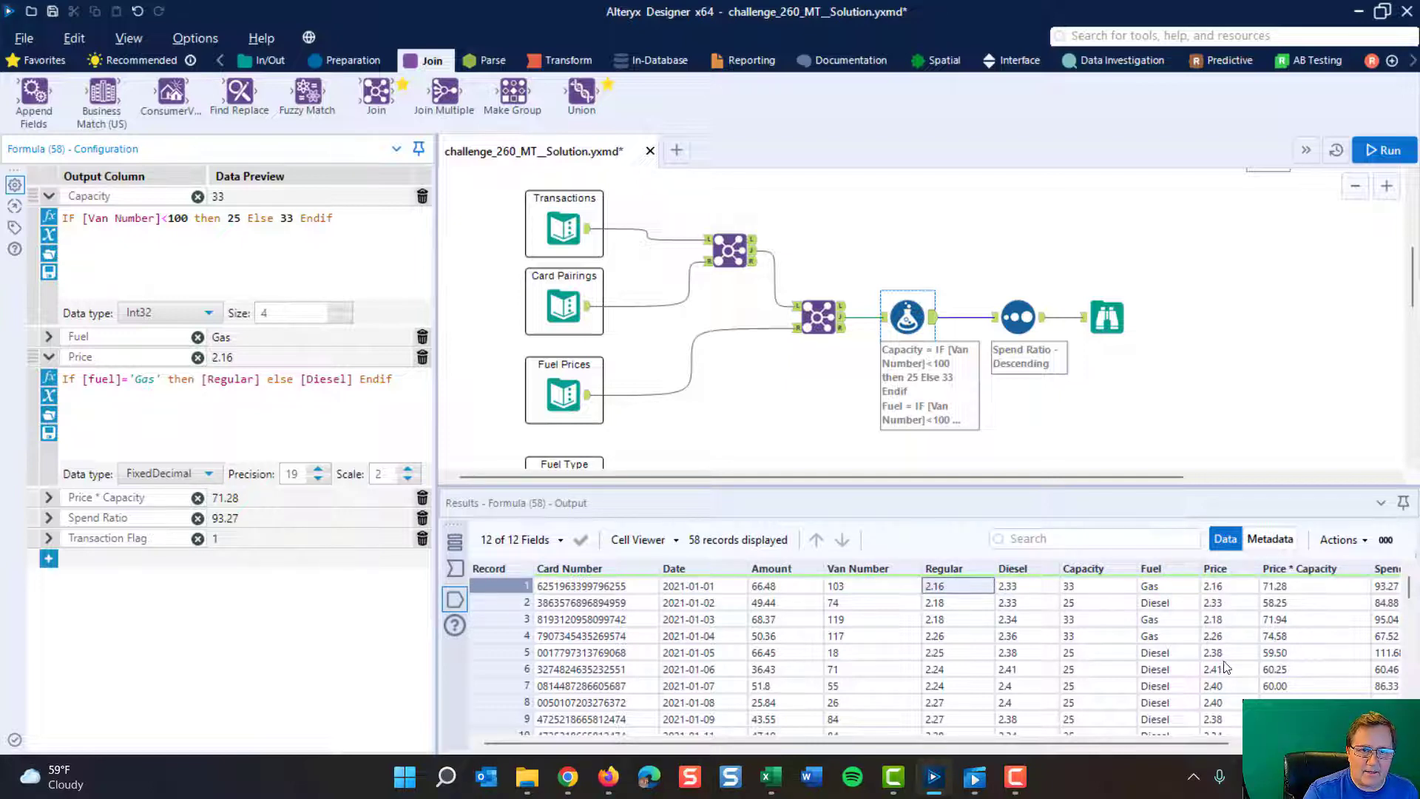
pyautogui.click(49, 358)
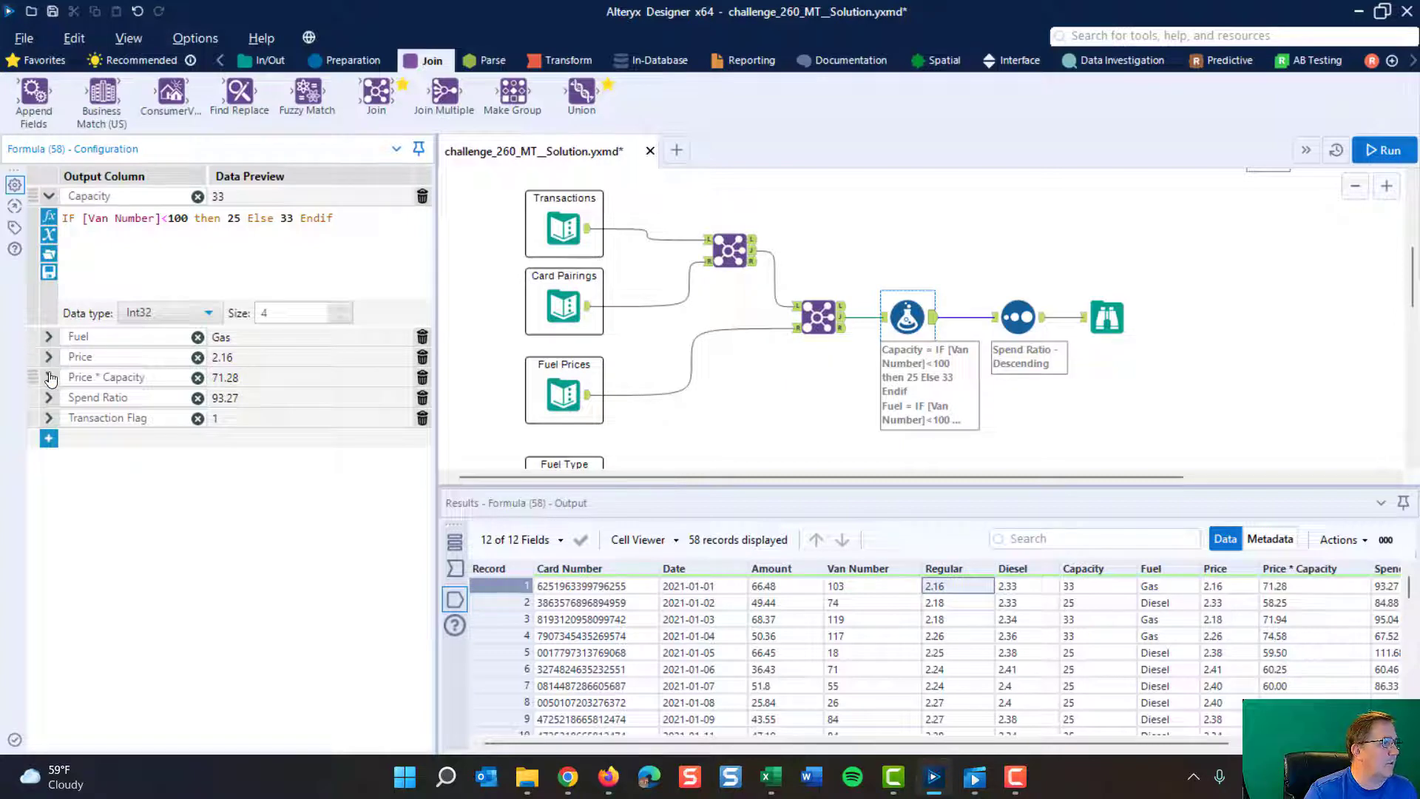
# - Review the Price * Capacity expression and compare it with the Price, Capacity and Price * Capacity output values of the first record
pyautogui.click(49, 378)
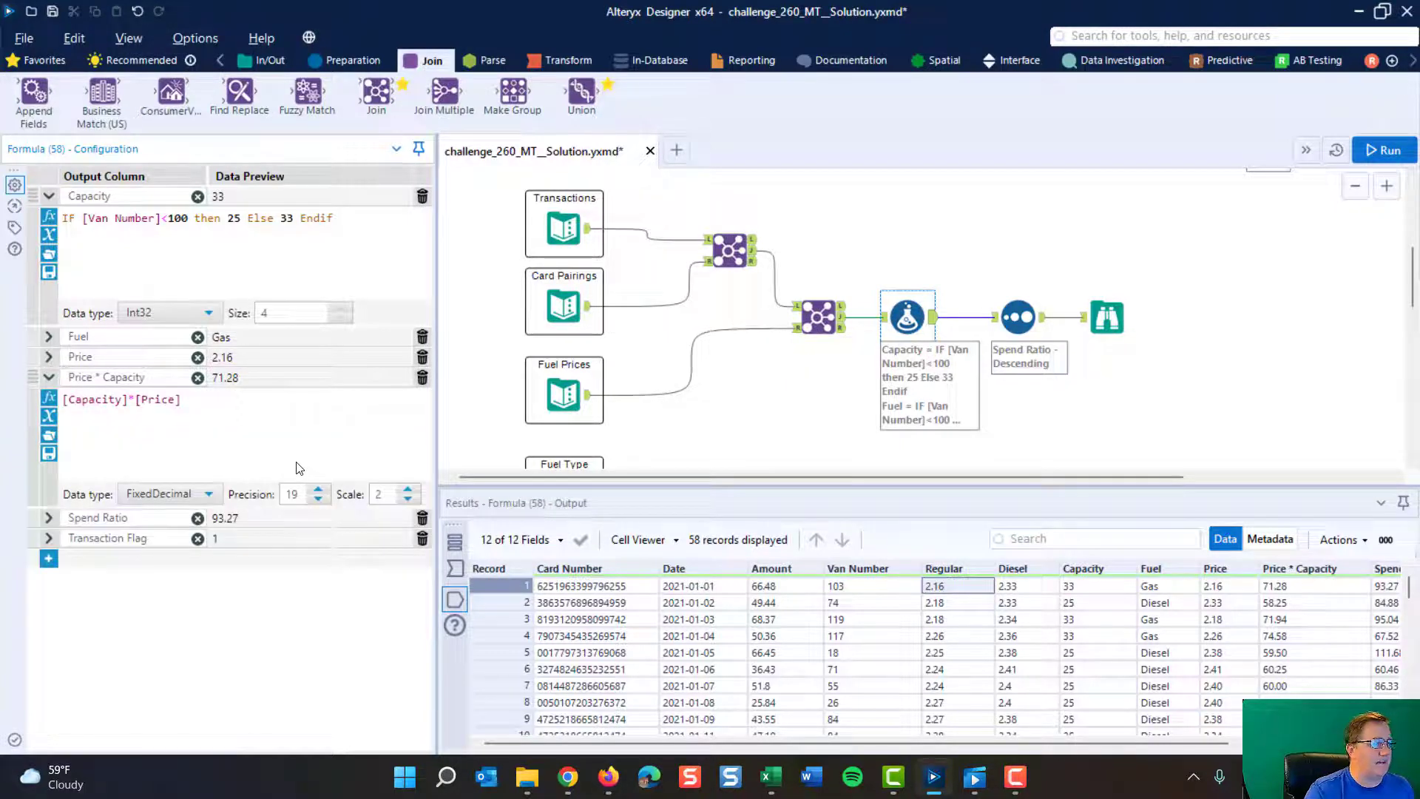
pyautogui.click(1233, 590)
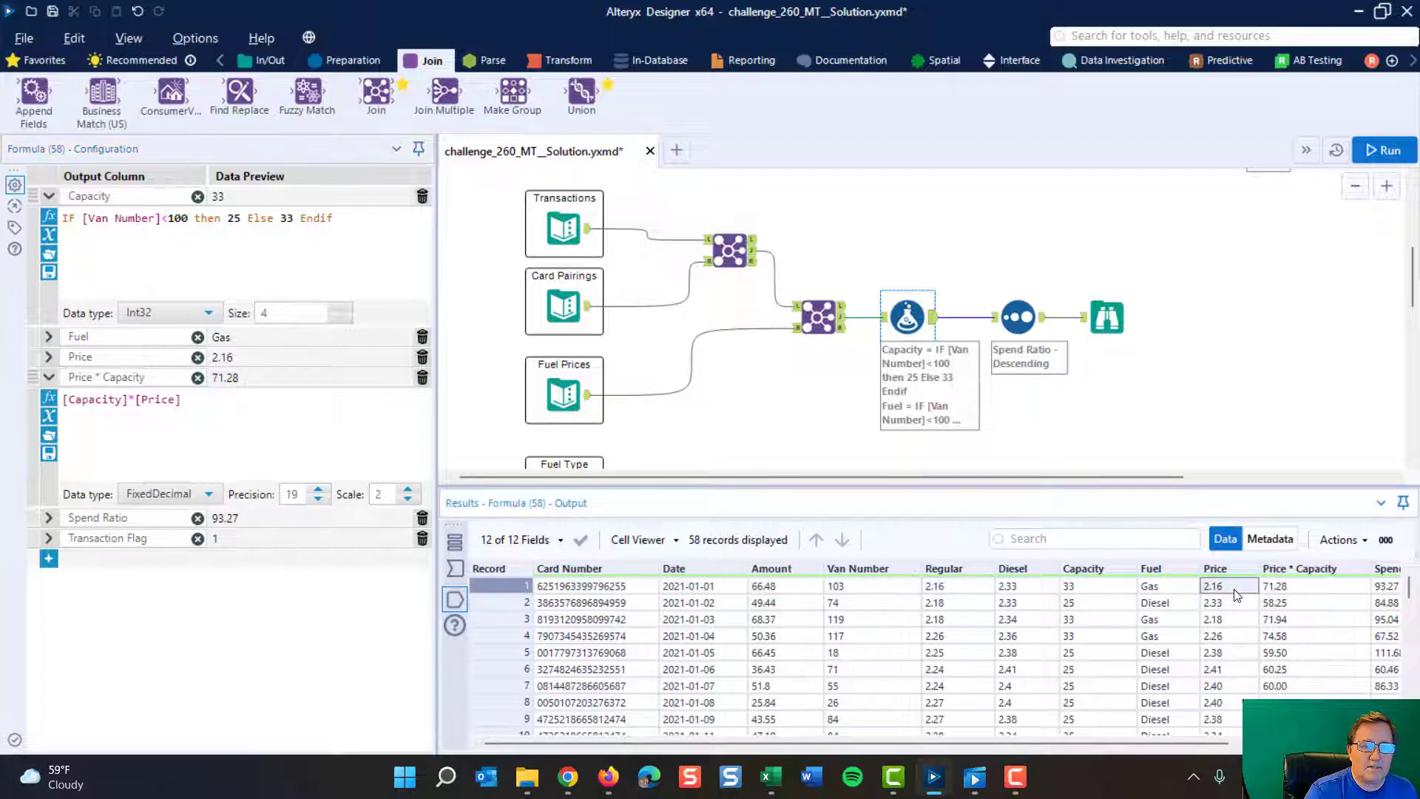
pyautogui.click(1098, 588)
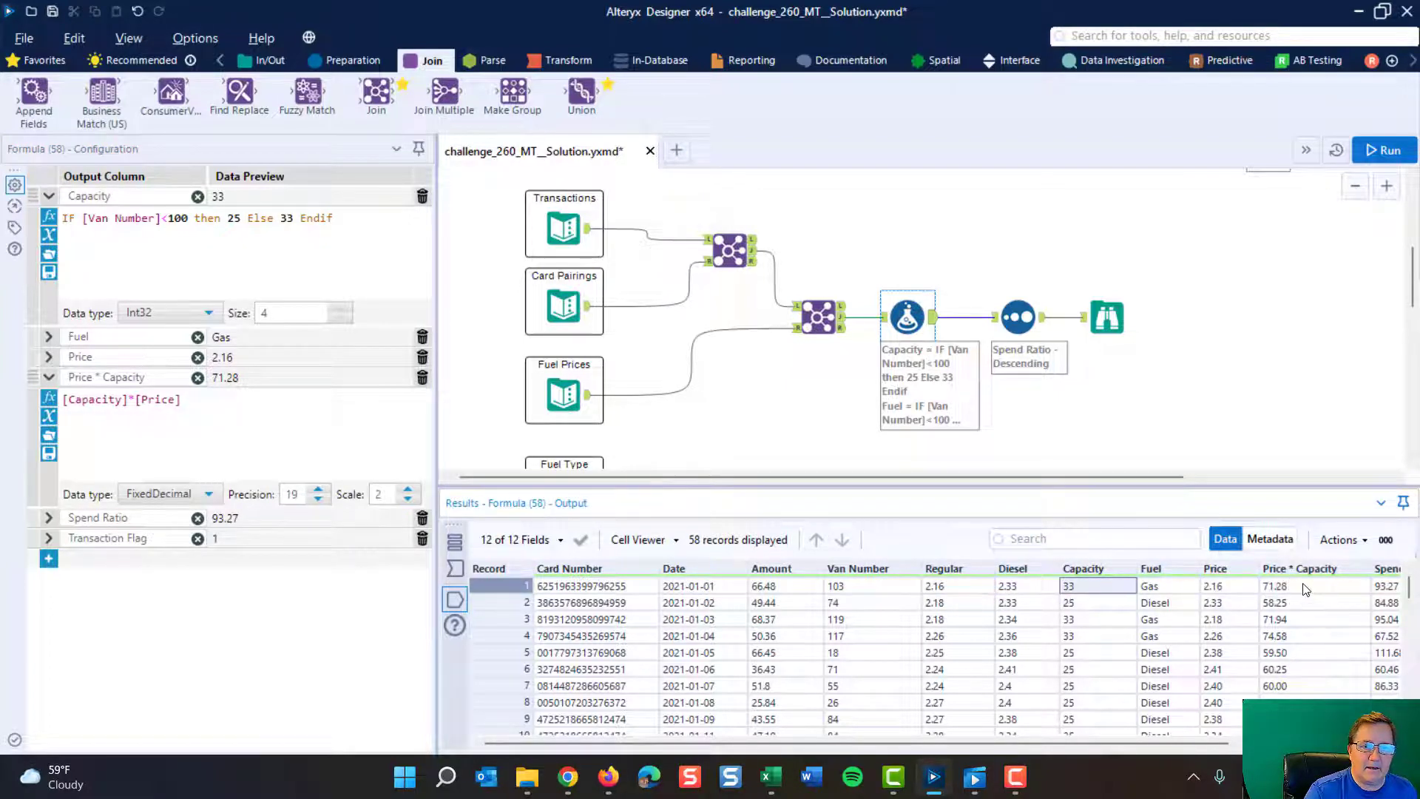
pyautogui.click(1306, 589)
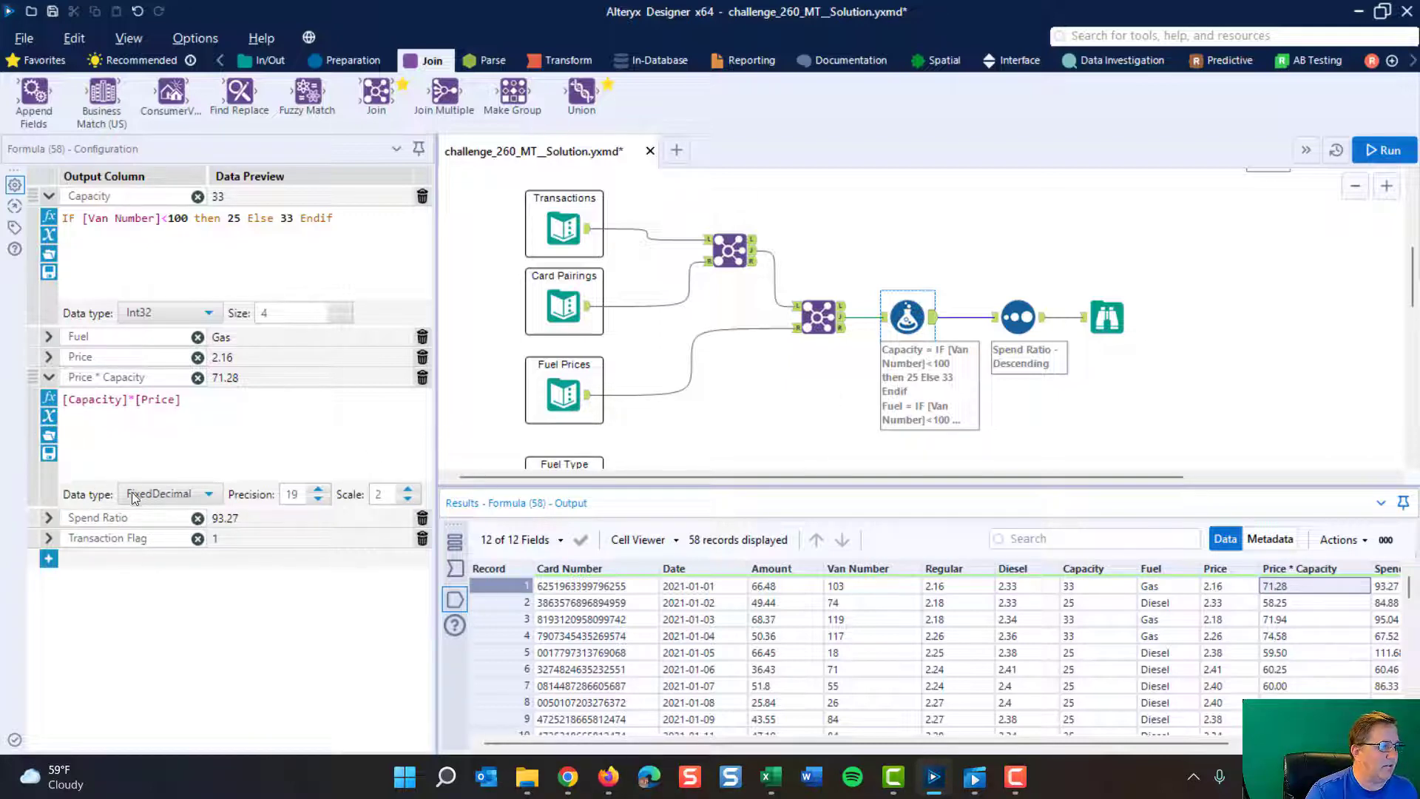
# - Examine the Spend Ratio expression, tracing its Amount field to the Transactions input and checking the multiplication by 100
pyautogui.click(49, 519)
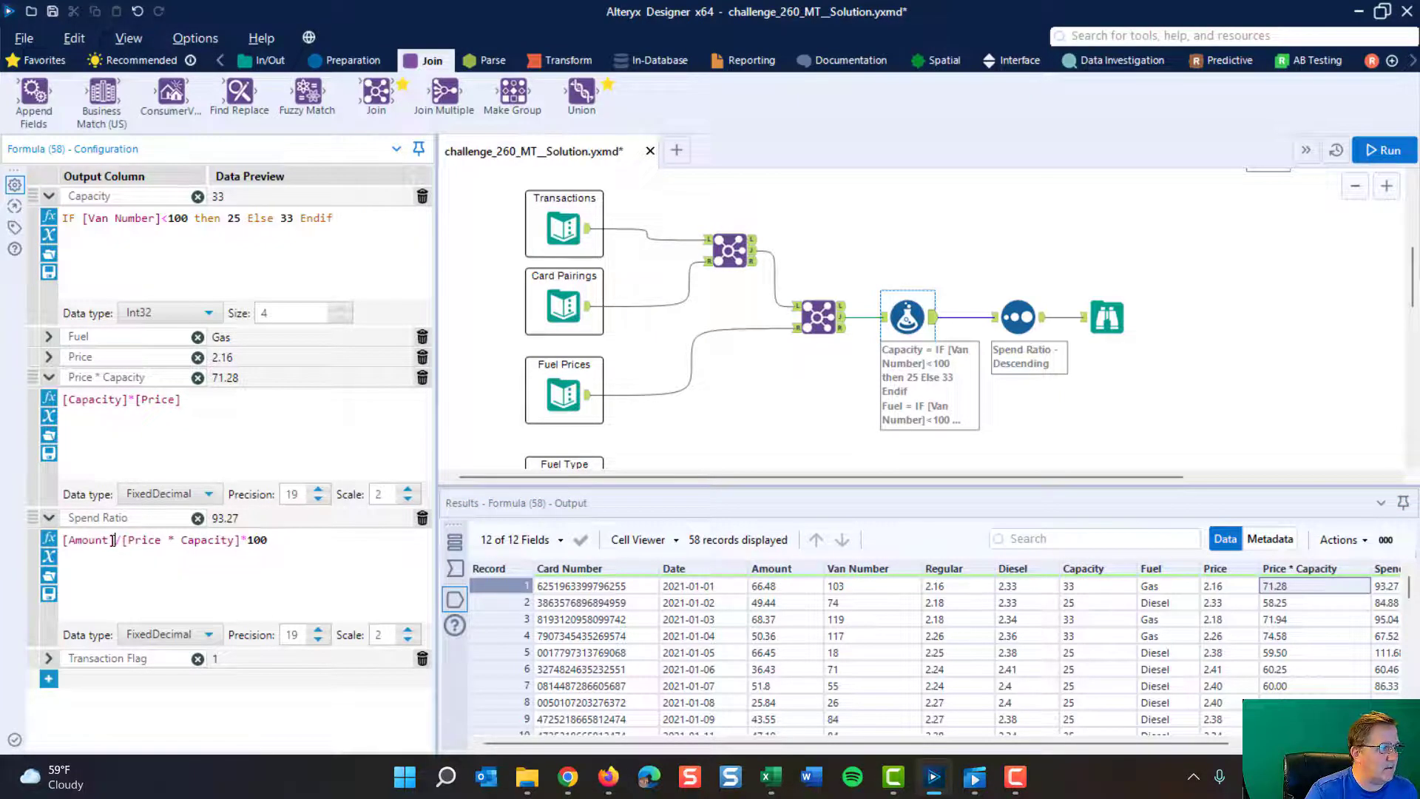
pyautogui.moveTo(113, 540); pyautogui.dragTo(71, 535)
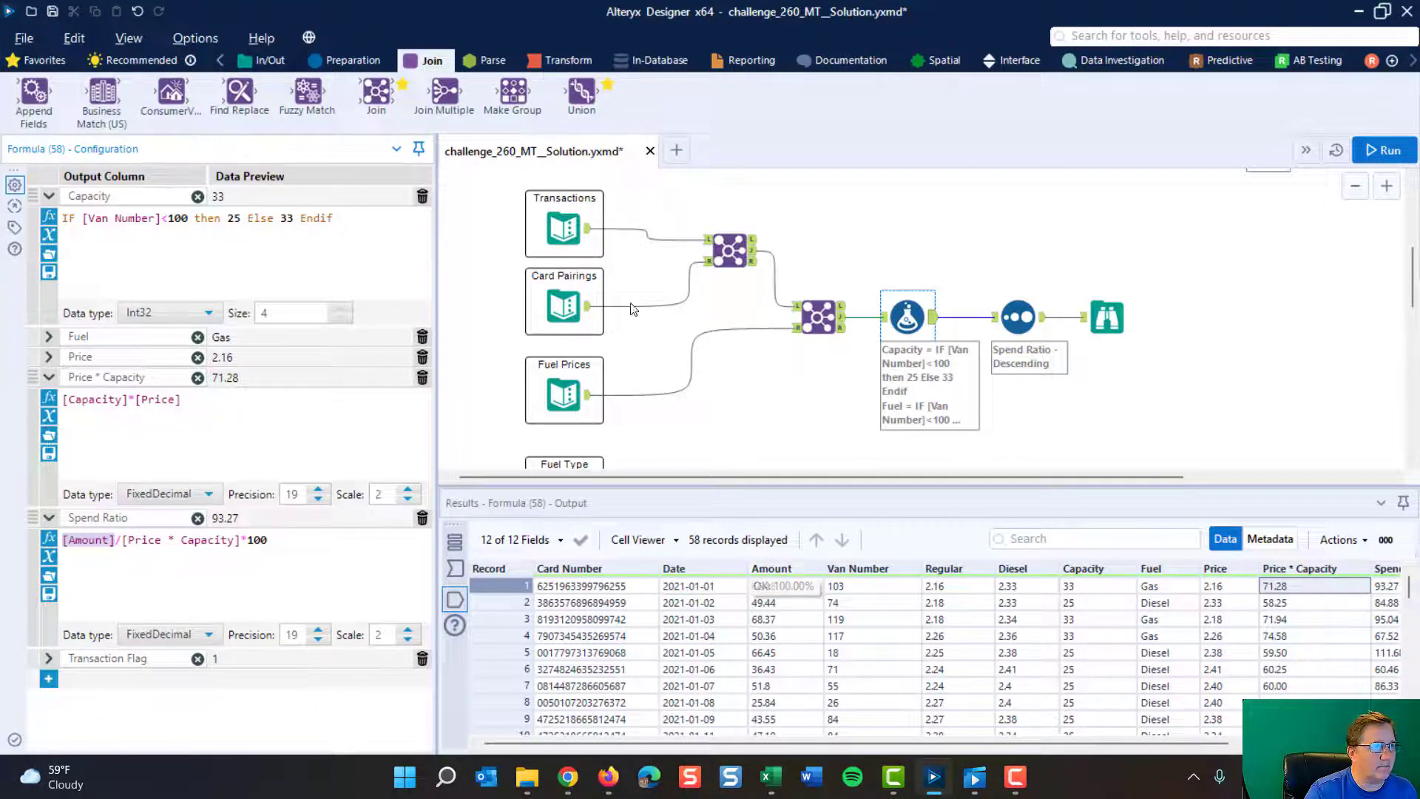
pyautogui.click(563, 227)
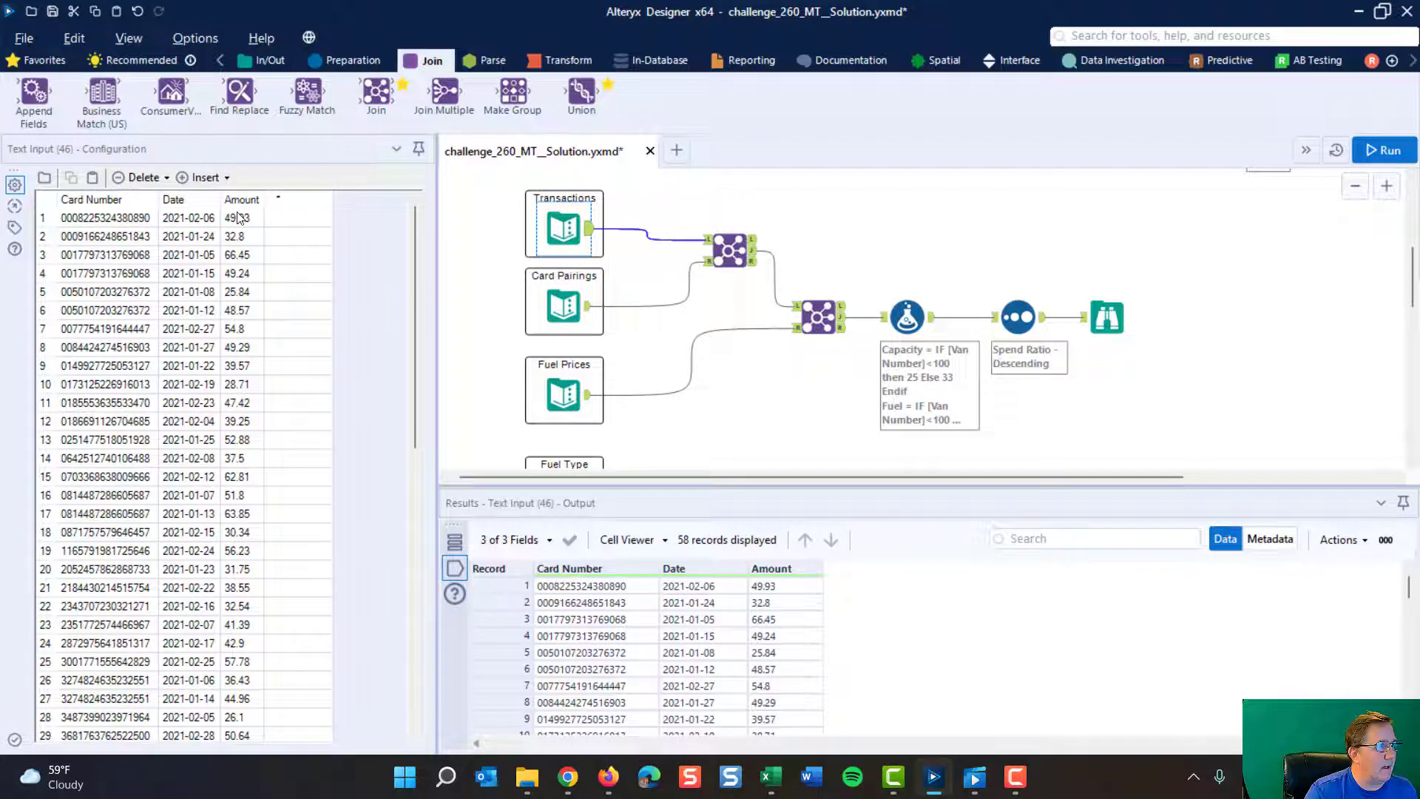
pyautogui.click(907, 316)
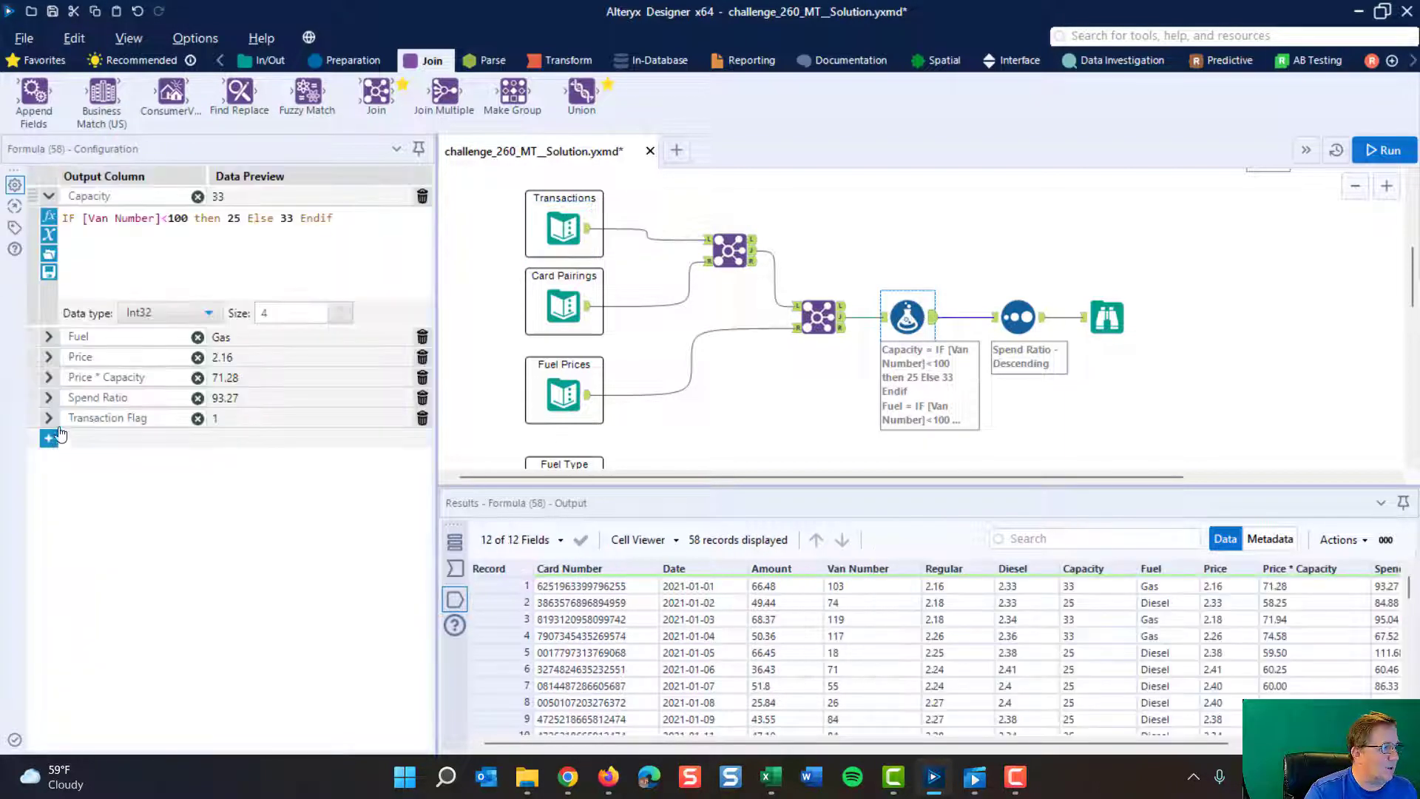
pyautogui.click(79, 403)
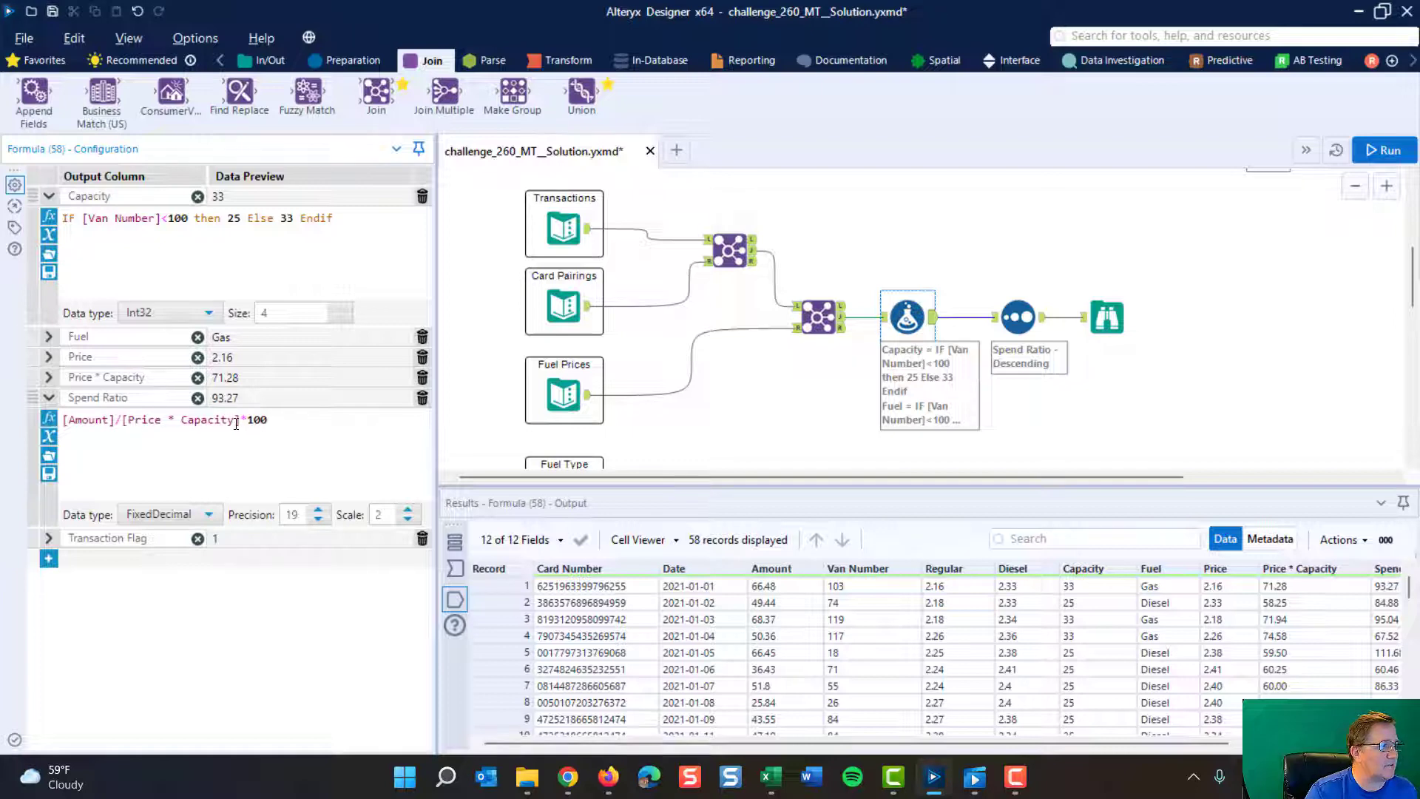
pyautogui.moveTo(247, 420); pyautogui.dragTo(263, 419)
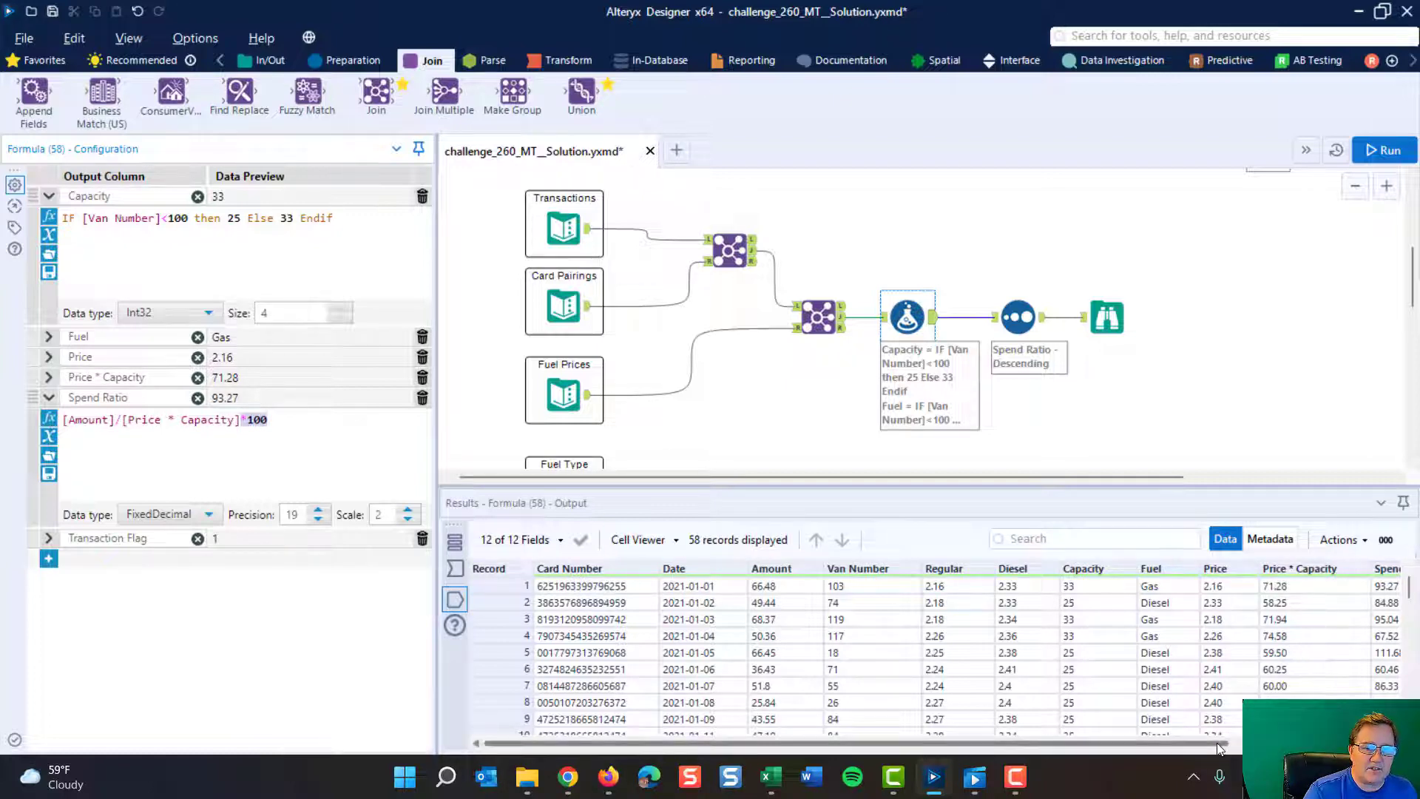
pyautogui.moveTo(1217, 742)
pyautogui.mouseDown()
pyautogui.moveTo(1372, 743)
pyautogui.moveTo(1213, 742)
pyautogui.mouseUp()
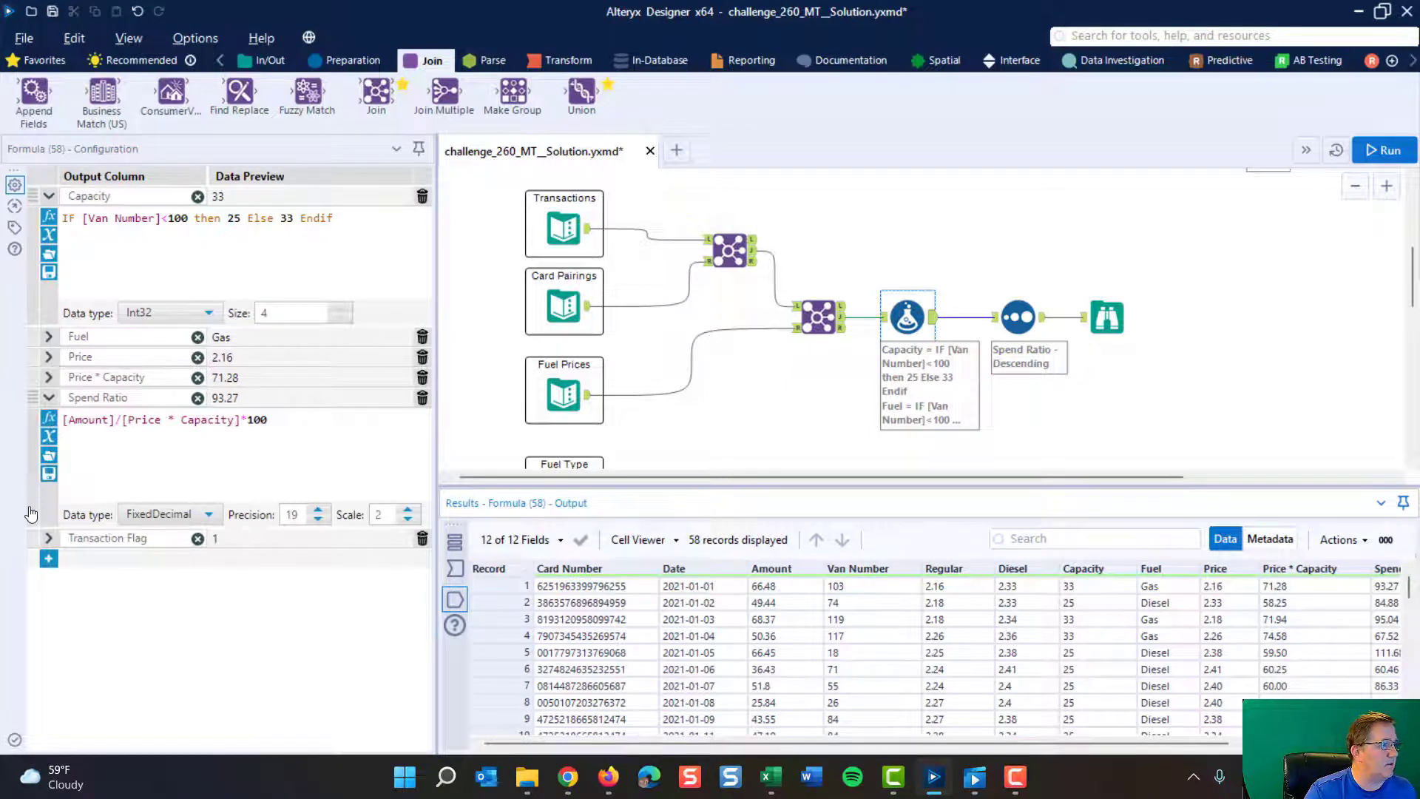
# - Compare the Transaction Flag expression with the challenge's flagging rules and the Spend Ratio and Transaction Flag output columns
pyautogui.click(48, 539)
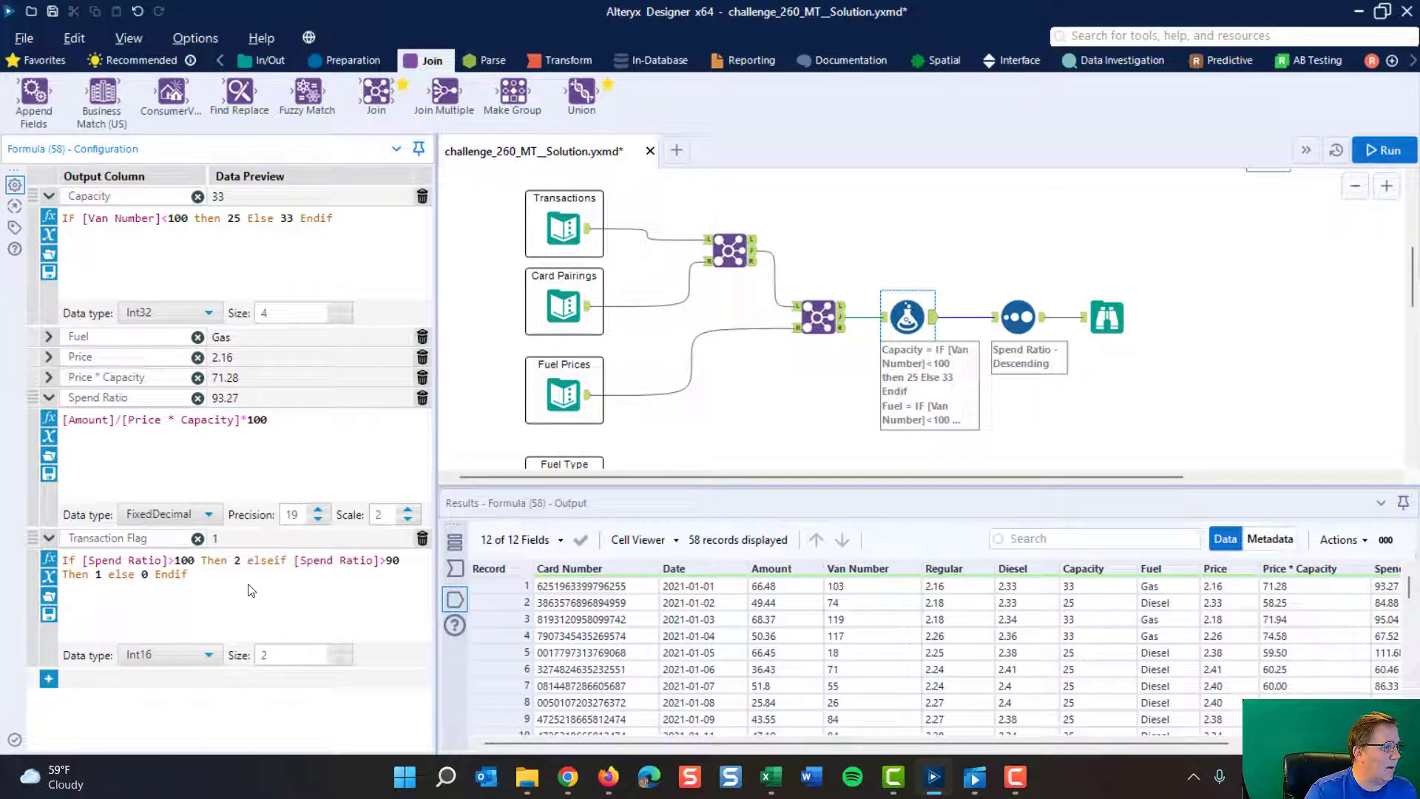
pyautogui.scroll(3, 914, 276)
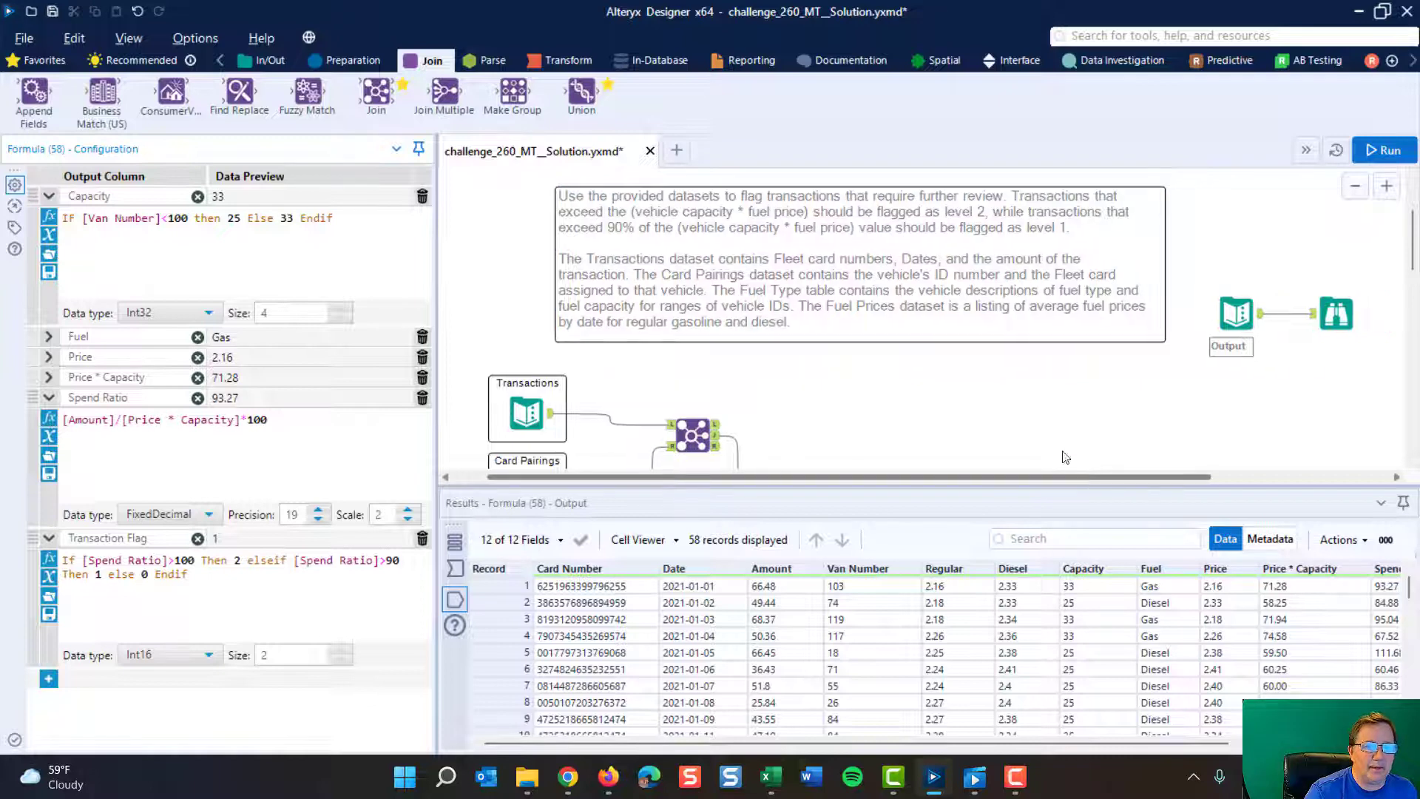
pyautogui.hscroll(1, 990, 406)
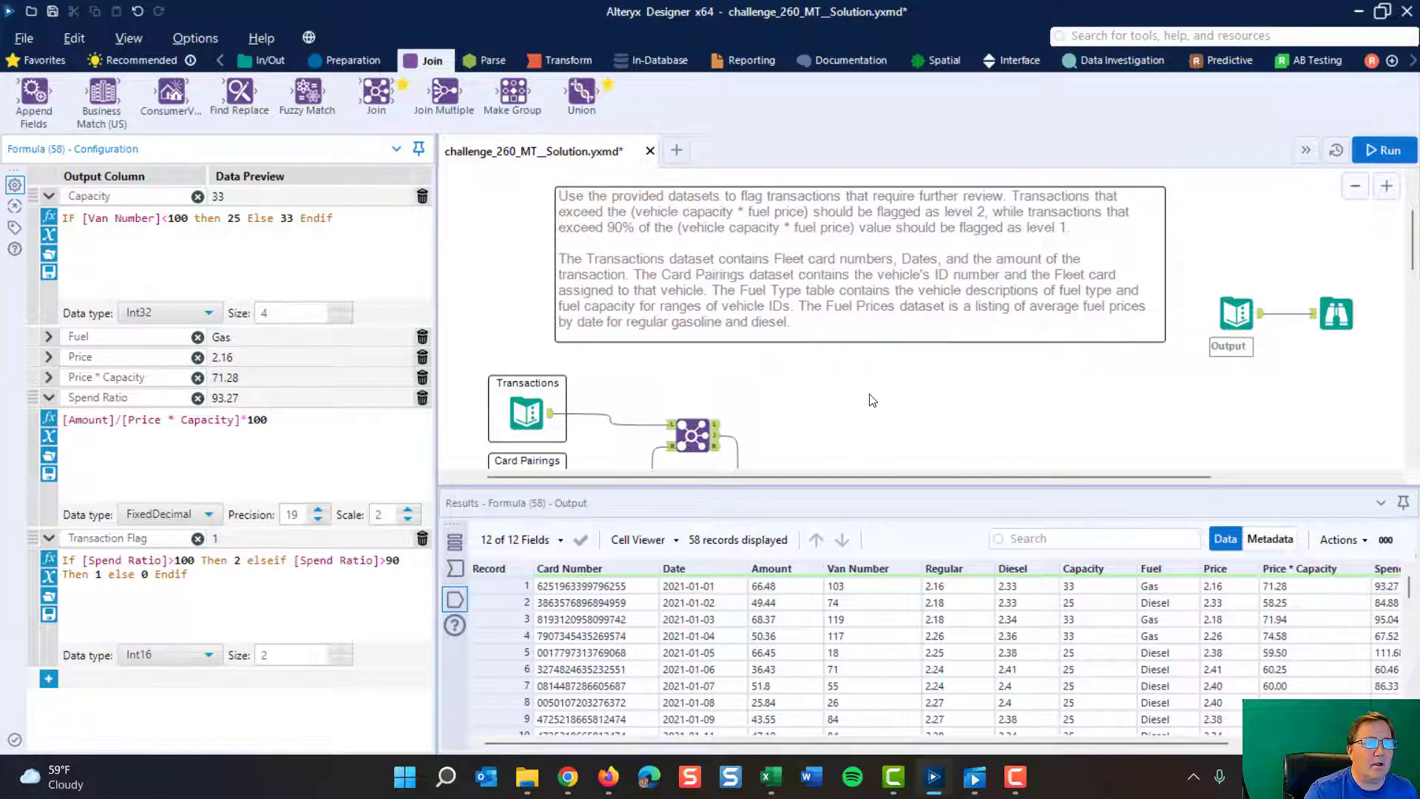
pyautogui.scroll(-5, 872, 399)
pyautogui.click(869, 305)
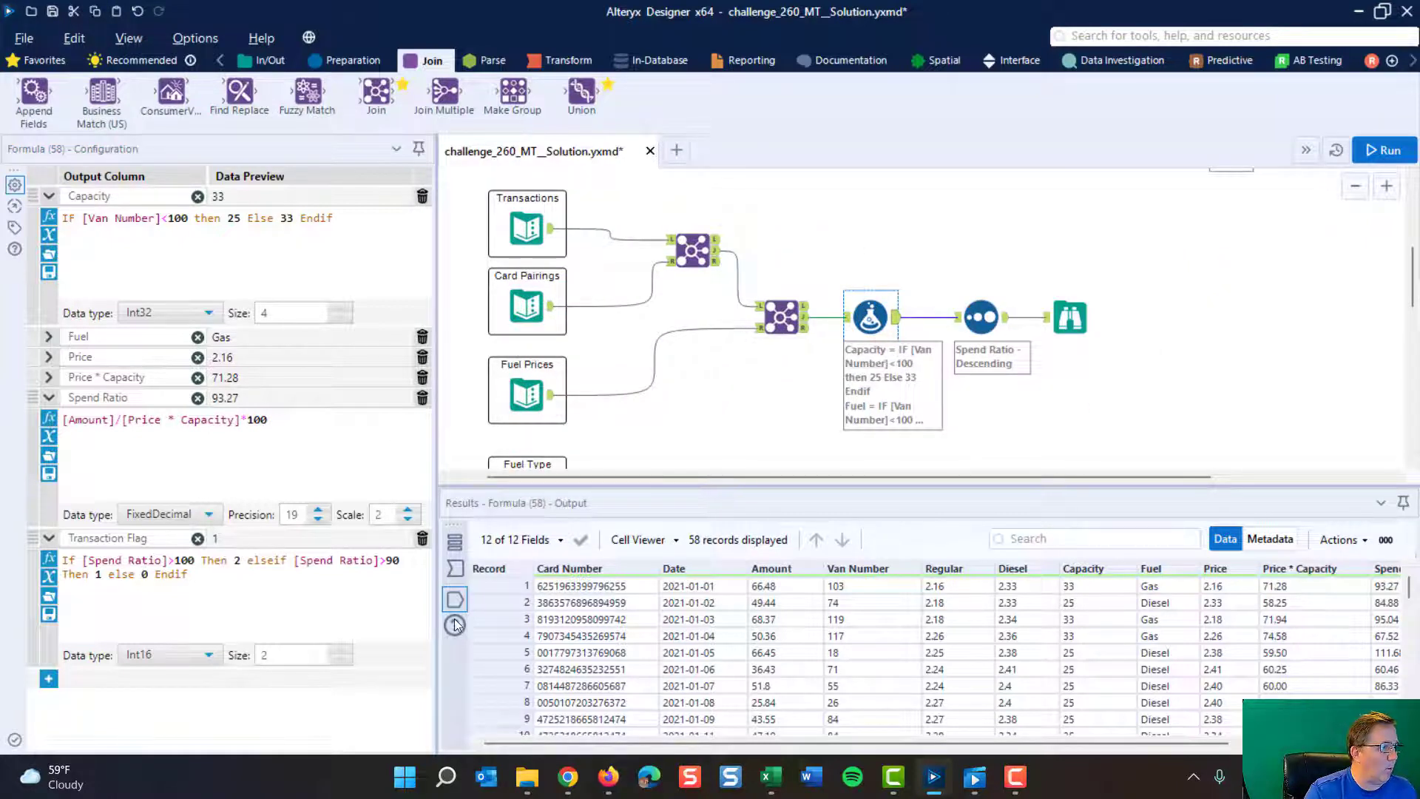
pyautogui.moveTo(1029, 741); pyautogui.dragTo(1183, 742)
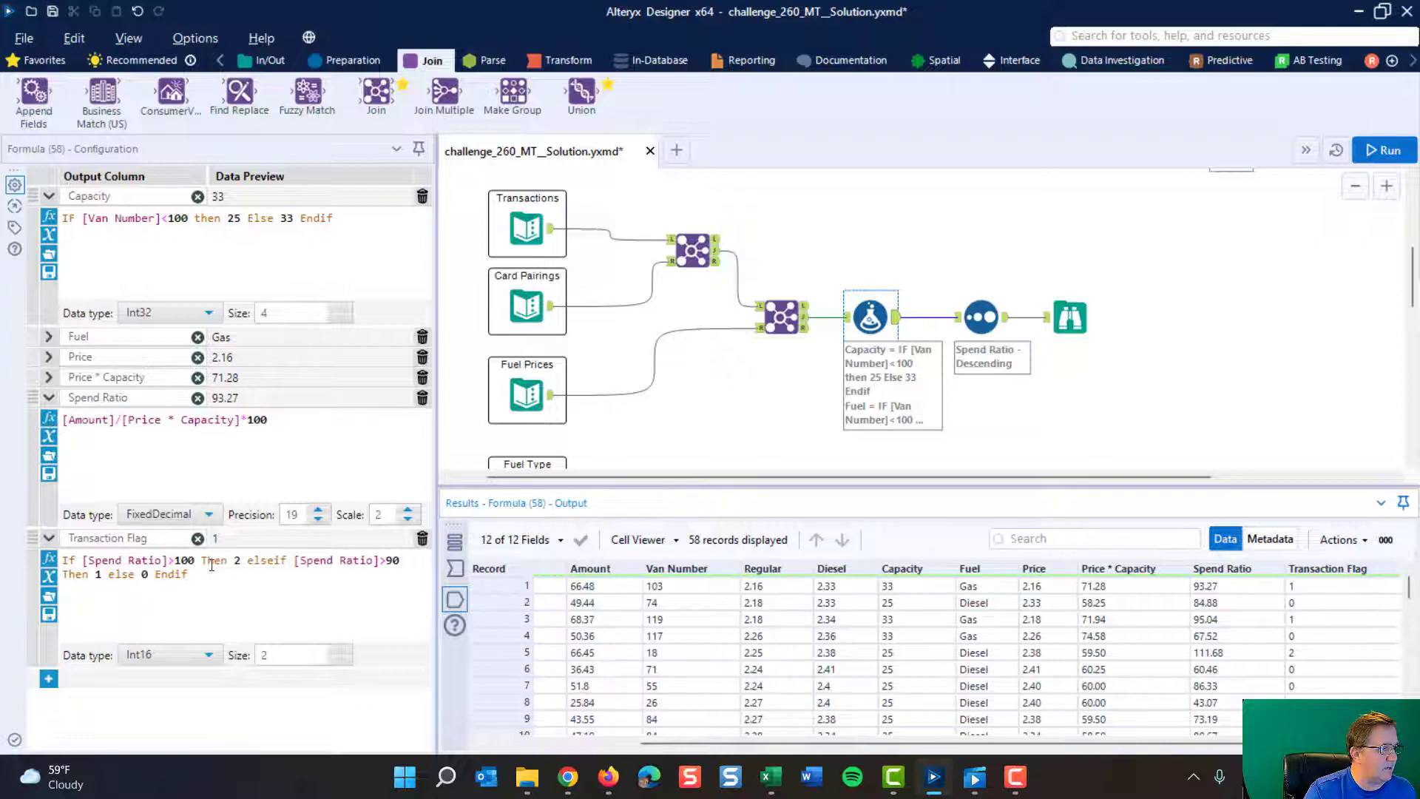
# - Split the Transaction Flag expression into four lines, starting with If, elseif, else and Endif, keeping each Then on its condition's line
pyautogui.click(248, 561)
pyautogui.press('Return')
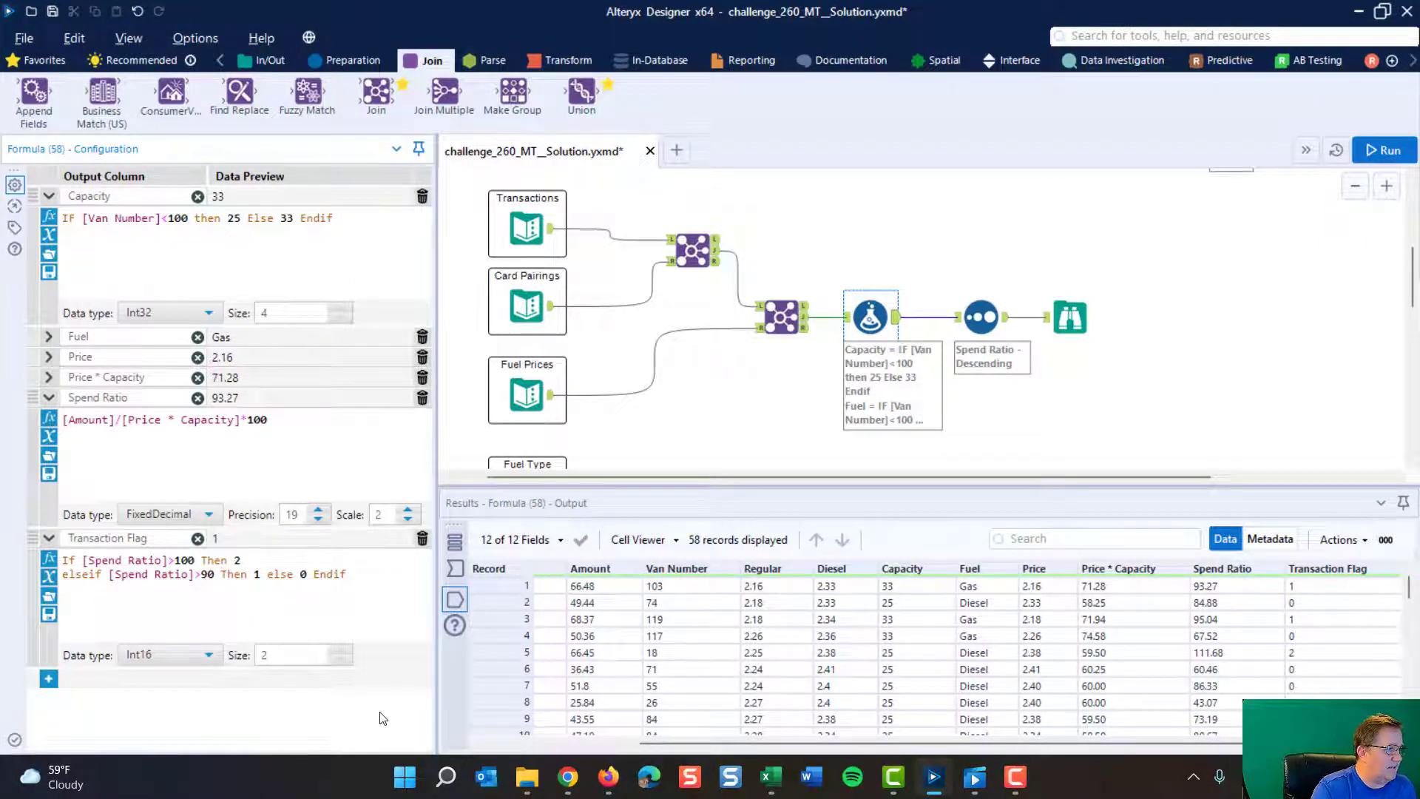
pyautogui.press('Return')
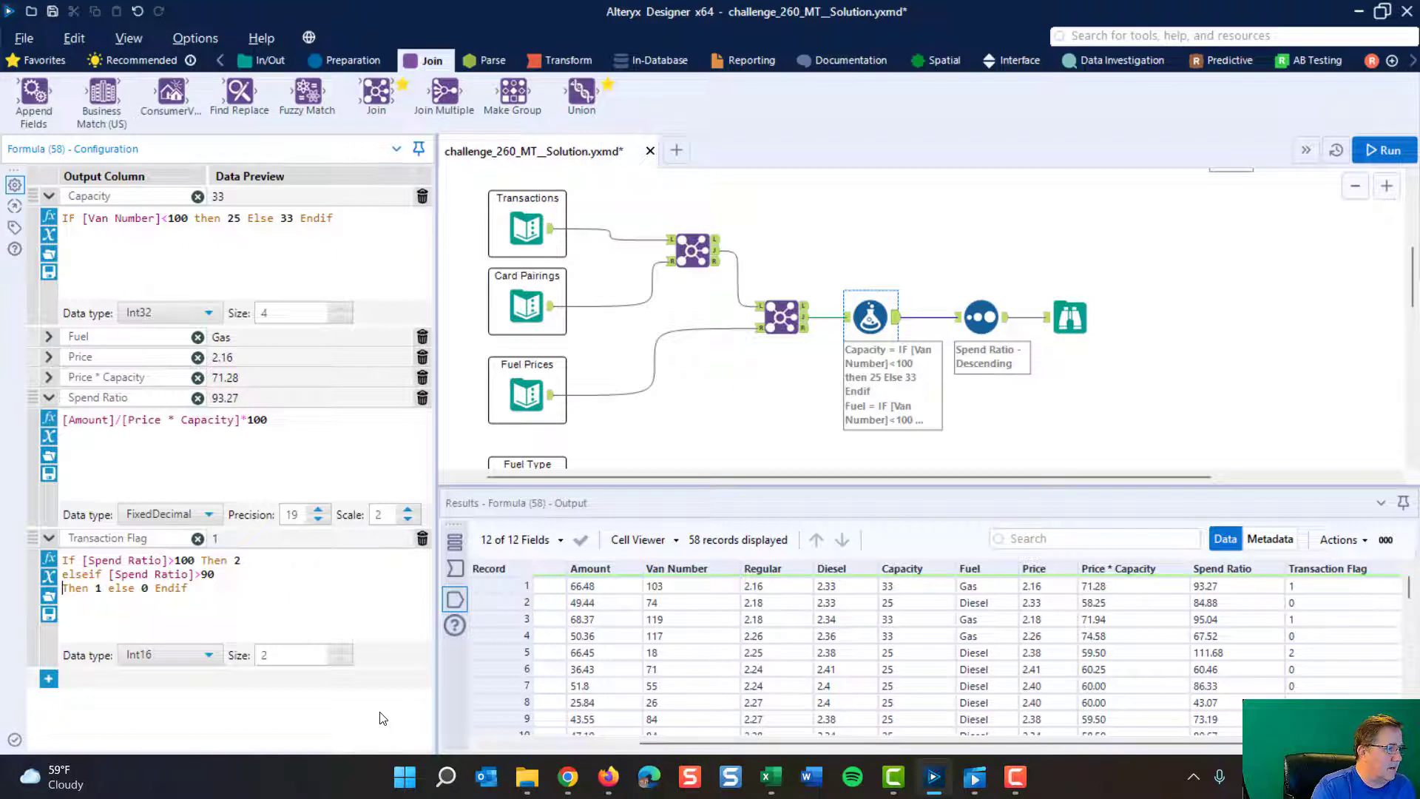
pyautogui.click(108, 588)
pyautogui.press('Return')
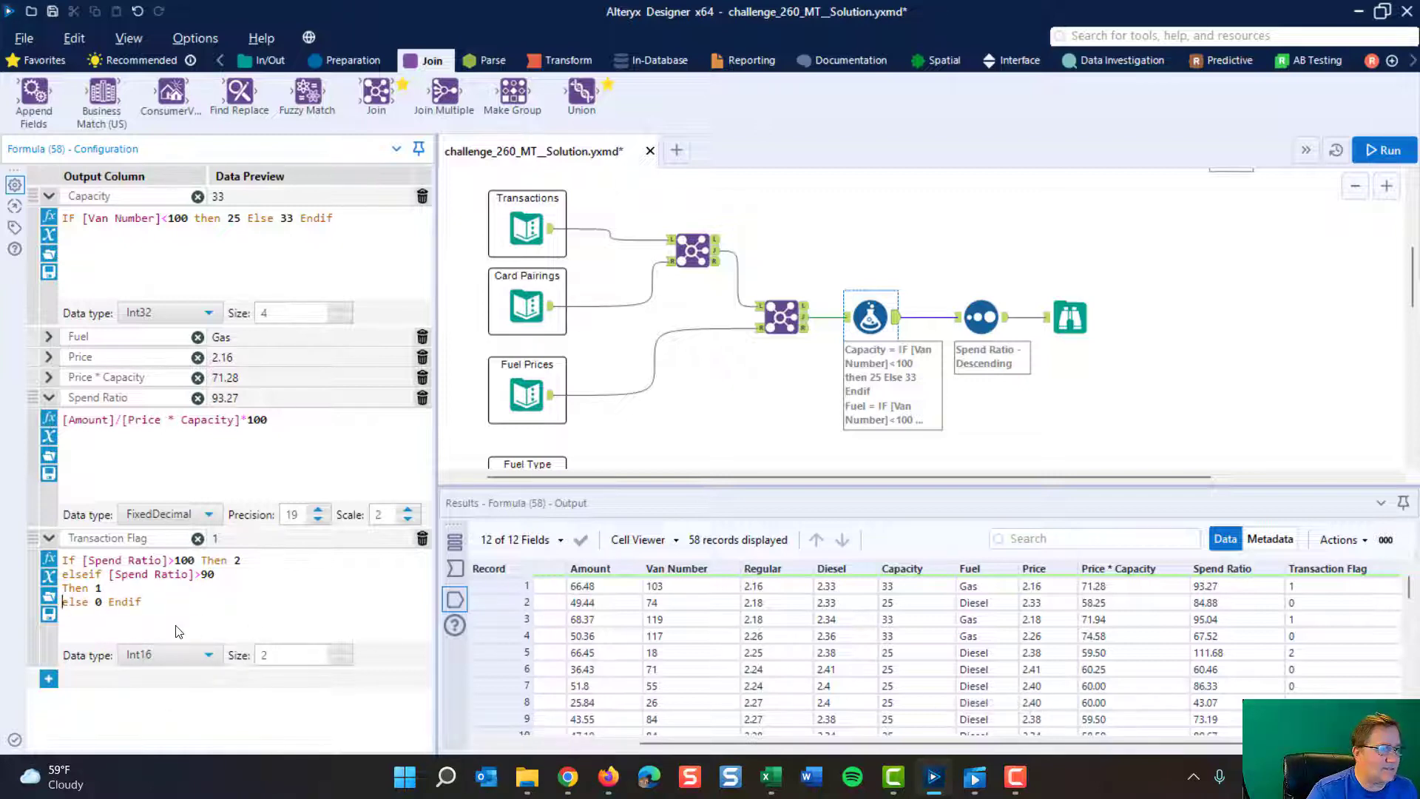
pyautogui.click(108, 597)
pyautogui.press('Return')
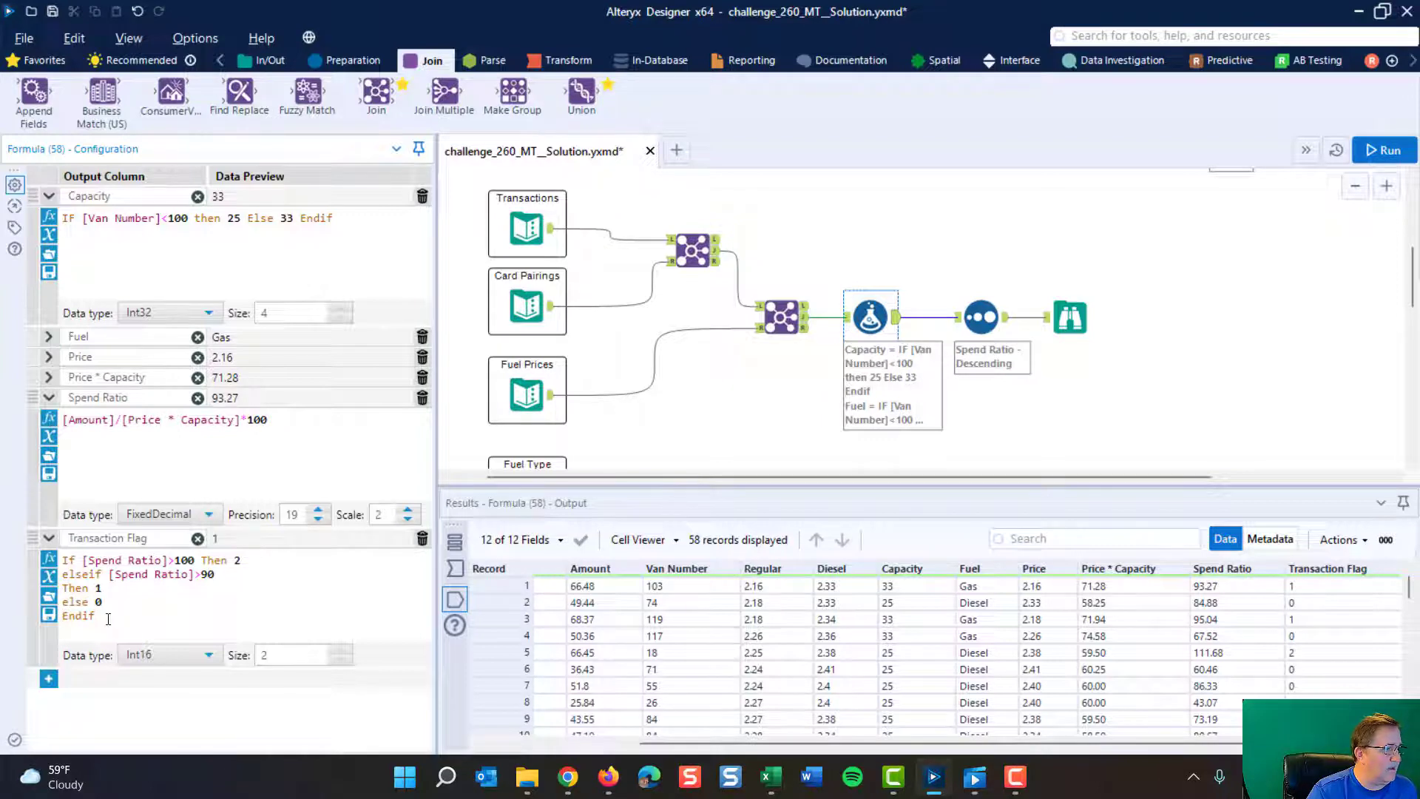
pyautogui.click(230, 574)
pyautogui.press('Delete')
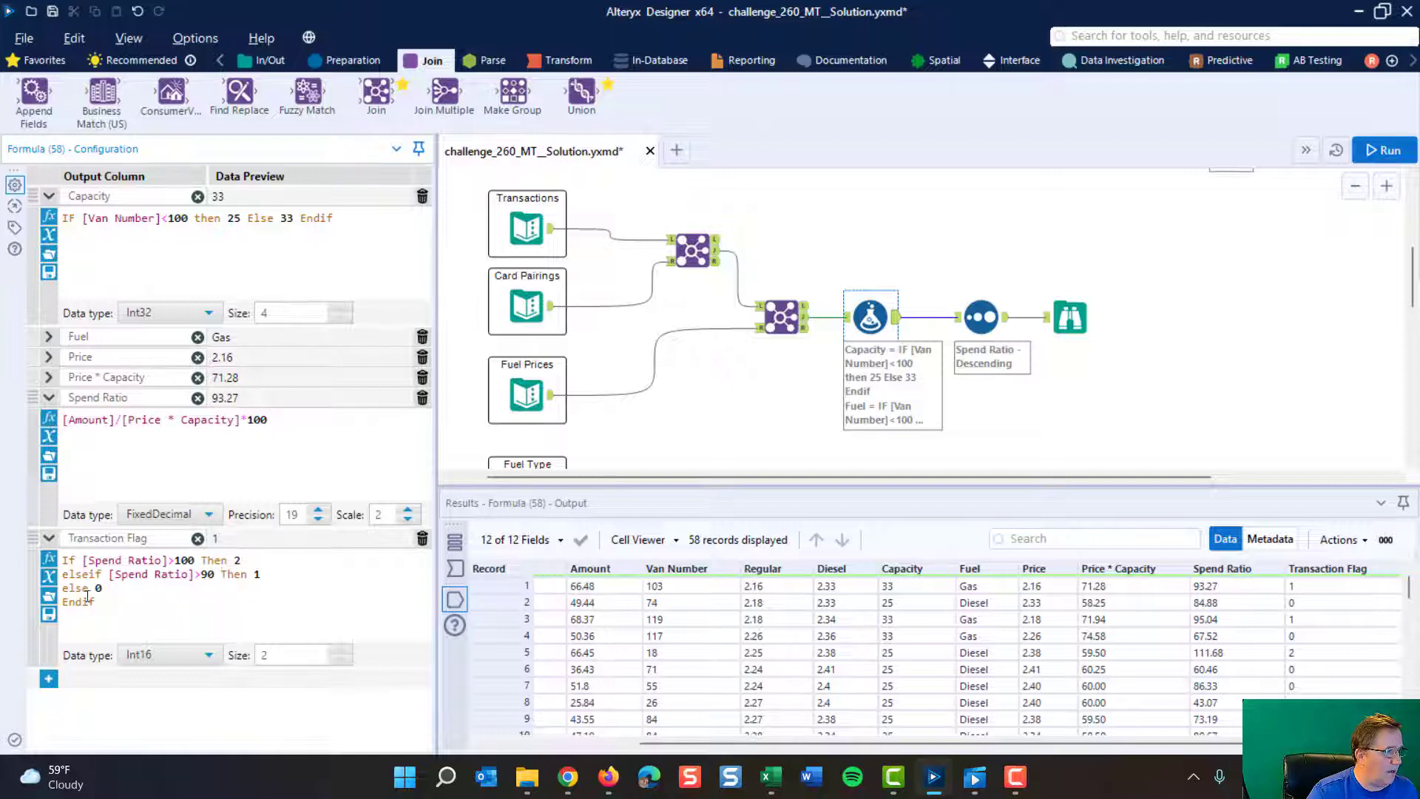
# - Check the Sort tool's descending Spend Ratio output and highlight its first eight records, those with a nonzero Transaction Flag
pyautogui.moveTo(820, 743); pyautogui.dragTo(849, 743)
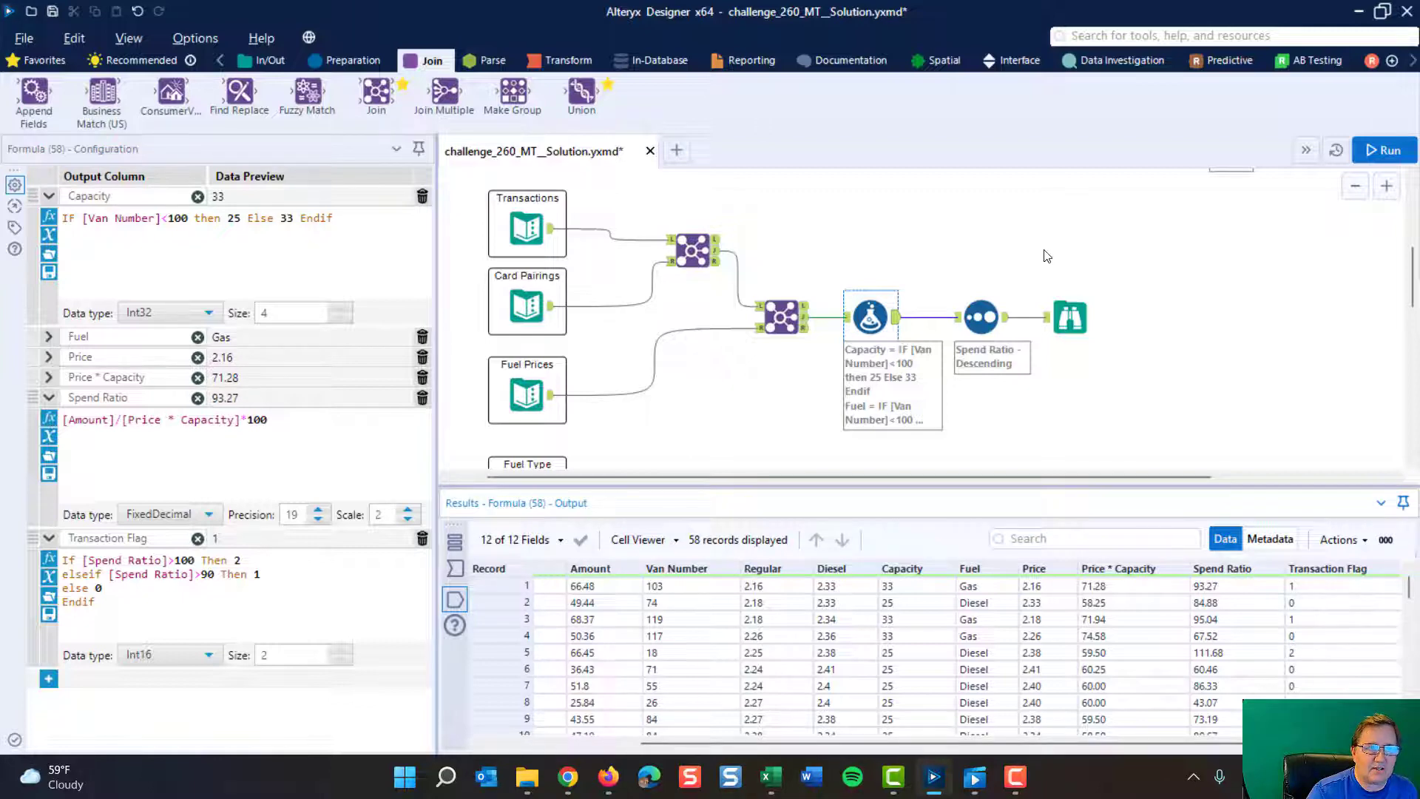
pyautogui.click(994, 309)
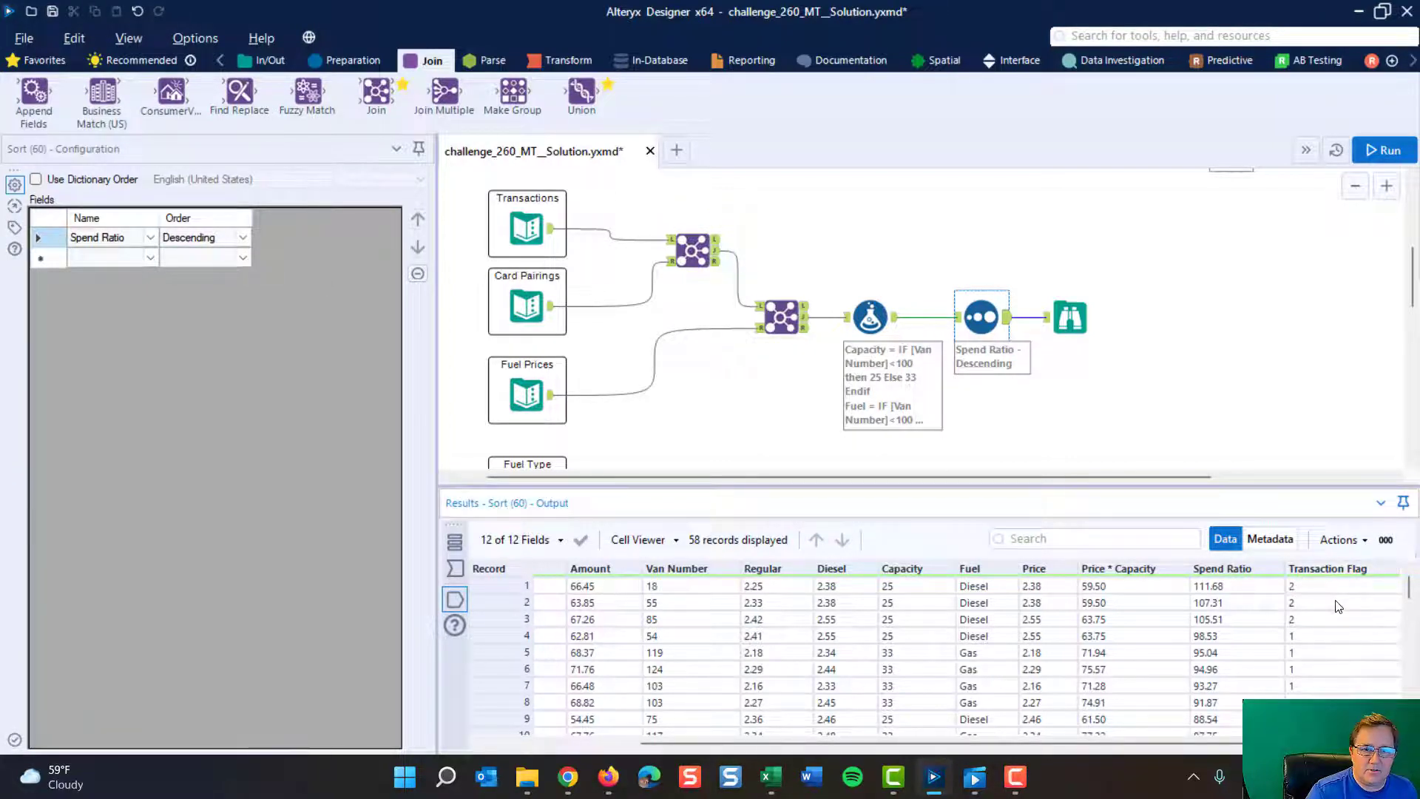
pyautogui.click(1323, 719)
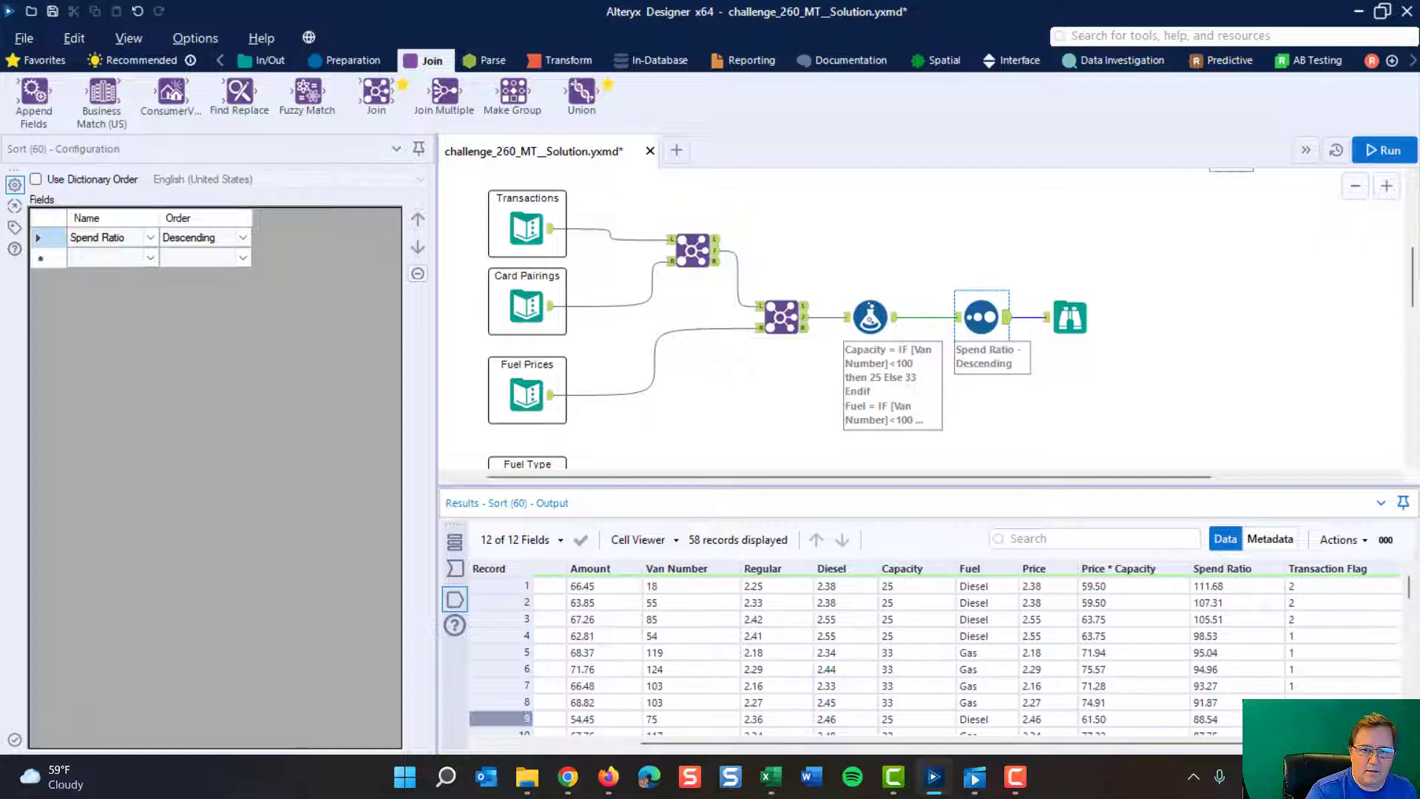
pyautogui.press('Up')
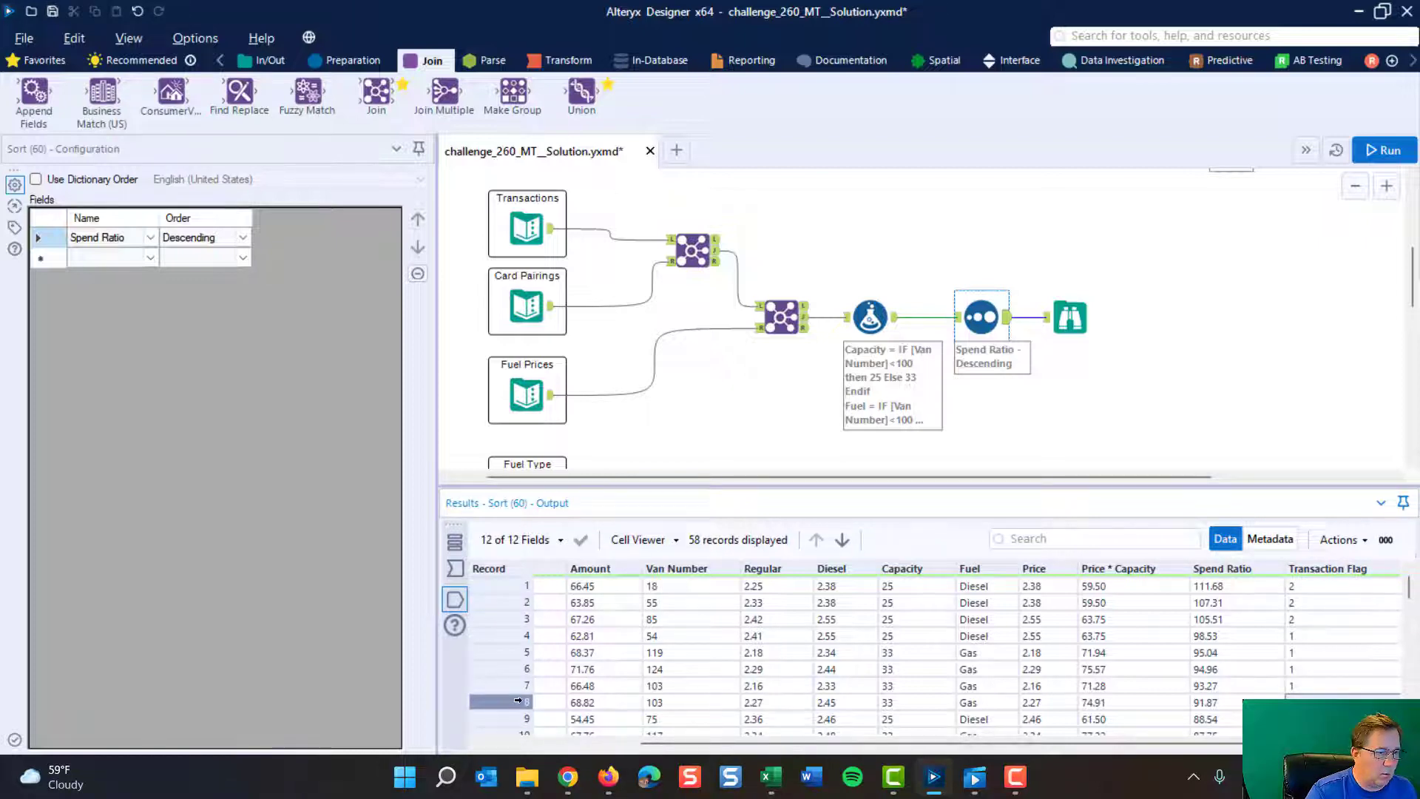
pyautogui.moveTo(503, 701); pyautogui.dragTo(484, 556)
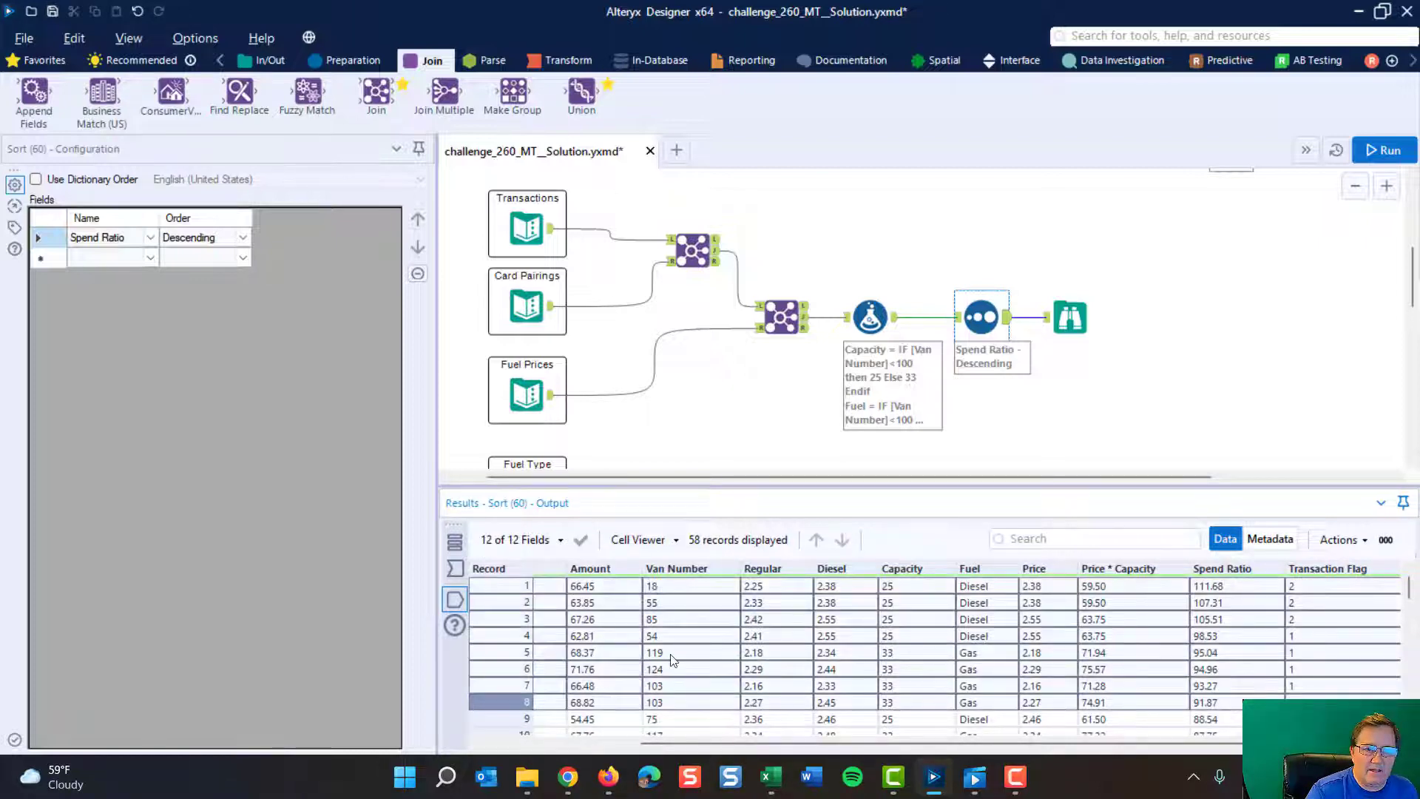
# - Make room by moving the final Browse tool away from the Sort tool, and insert a Filter tool on their connection
pyautogui.click(1081, 323)
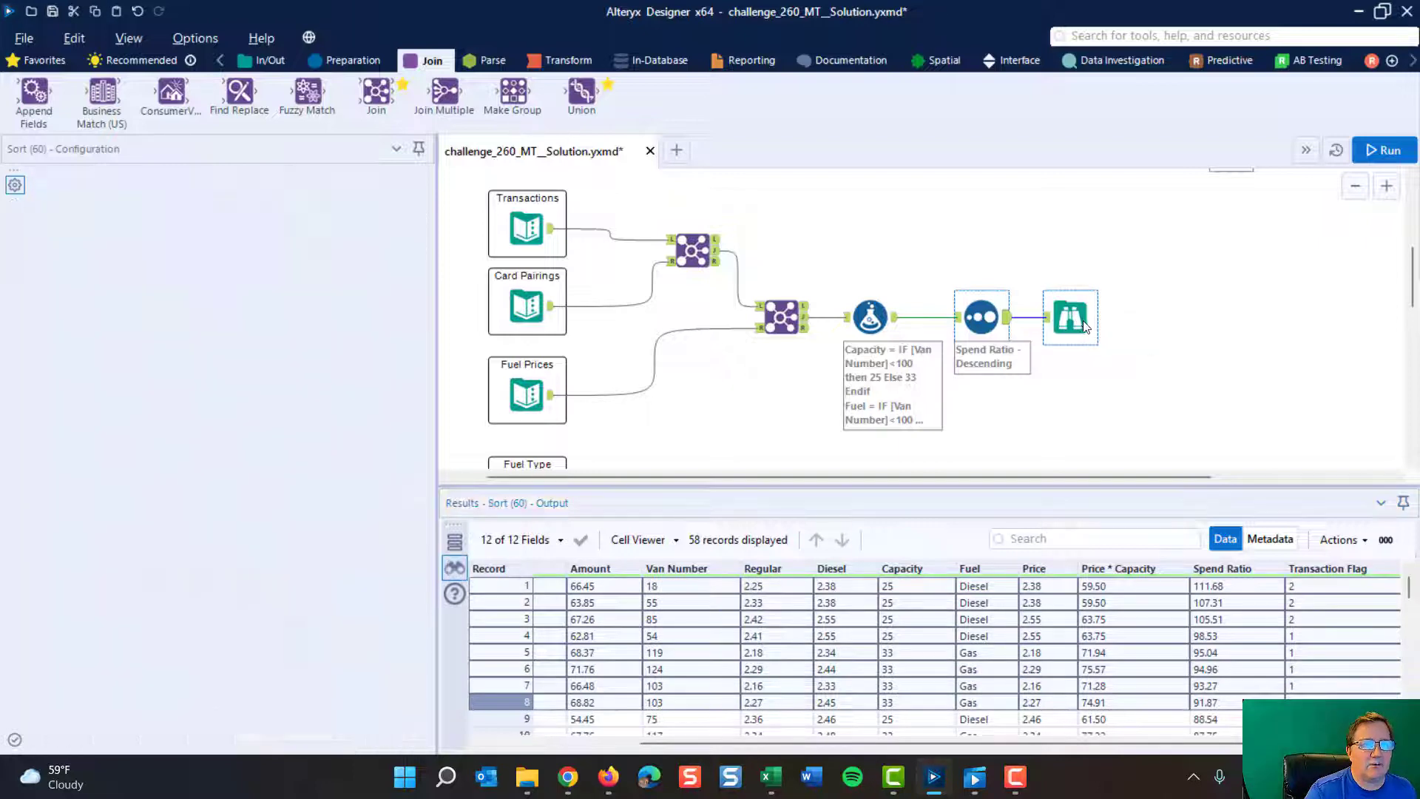
pyautogui.moveTo(1084, 325); pyautogui.dragTo(1195, 325)
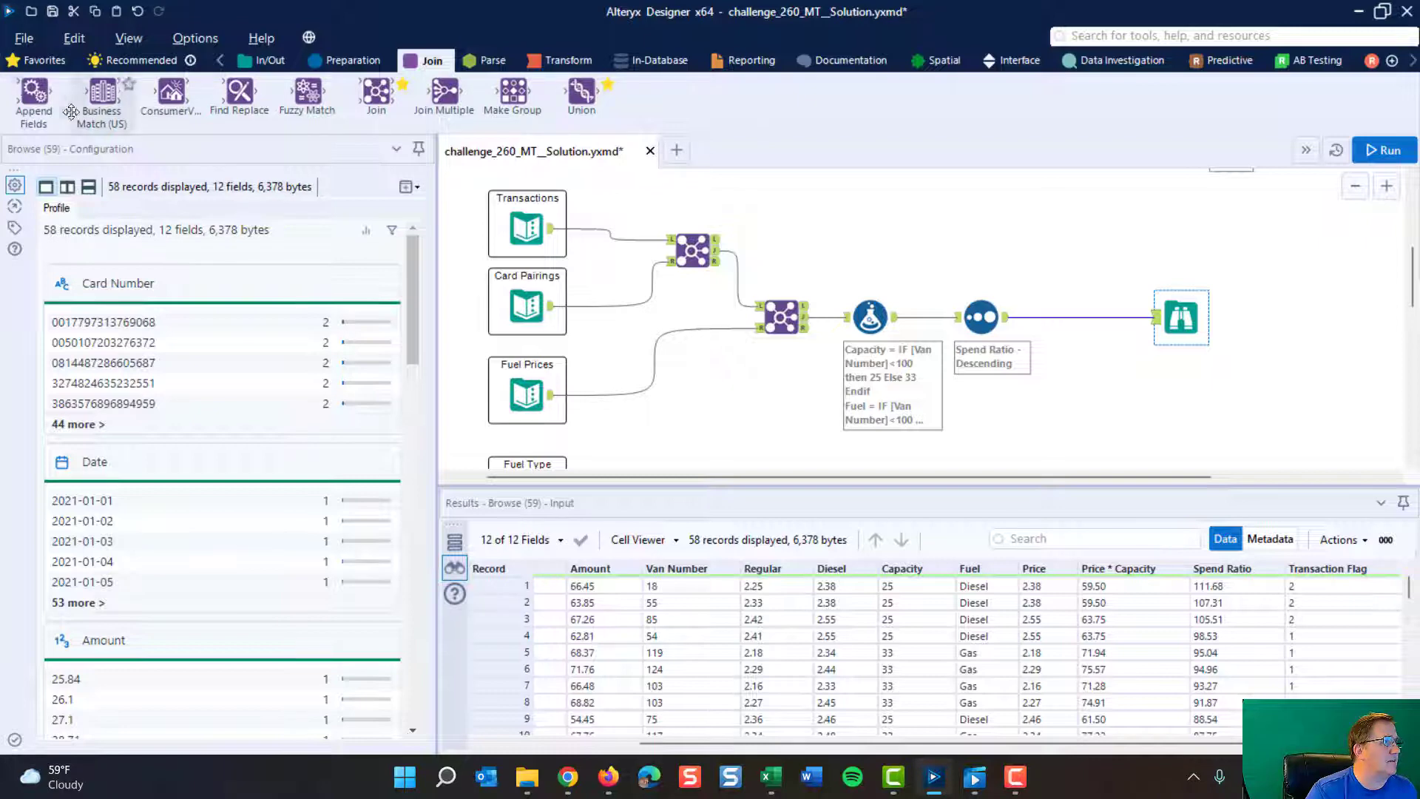
pyautogui.click(46, 61)
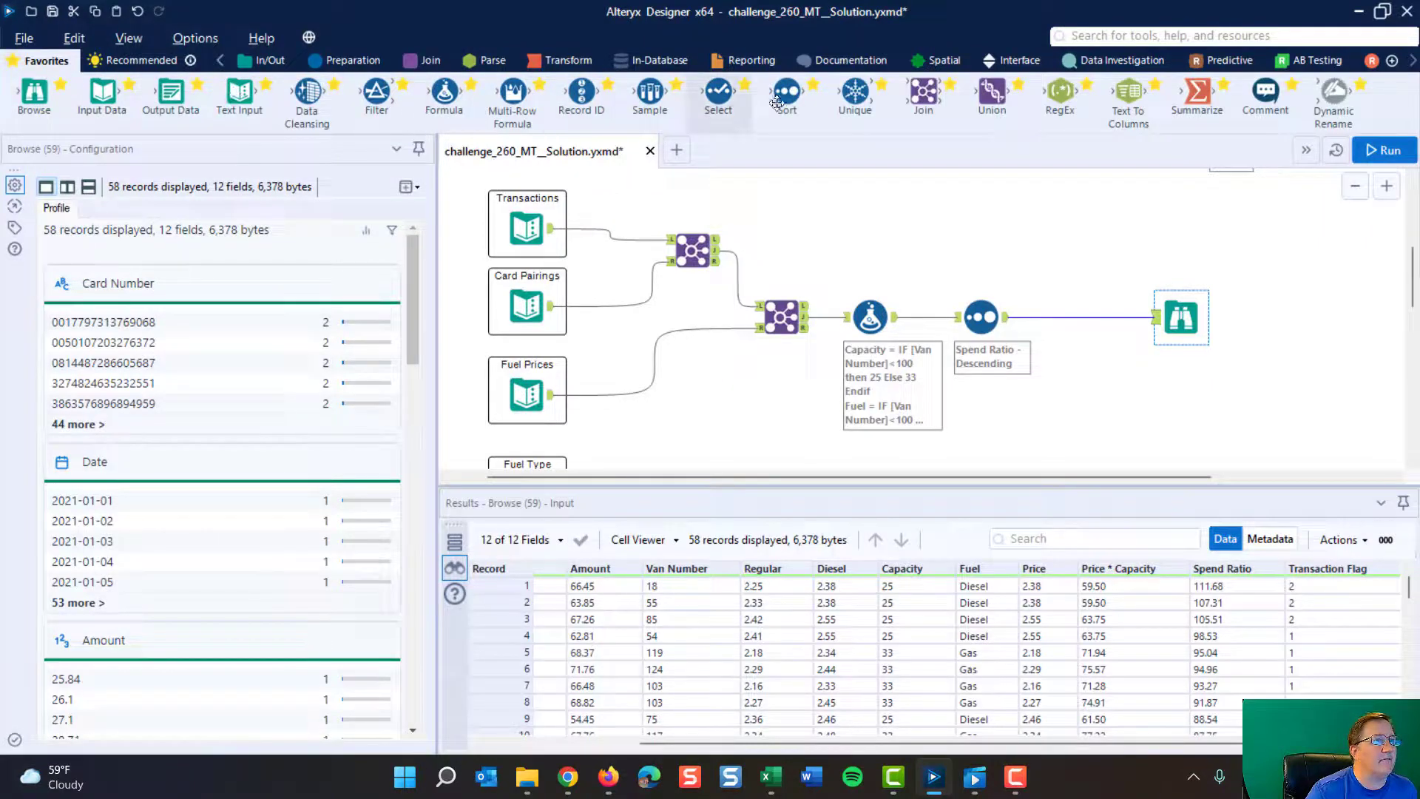
pyautogui.moveTo(376, 90); pyautogui.dragTo(1068, 314)
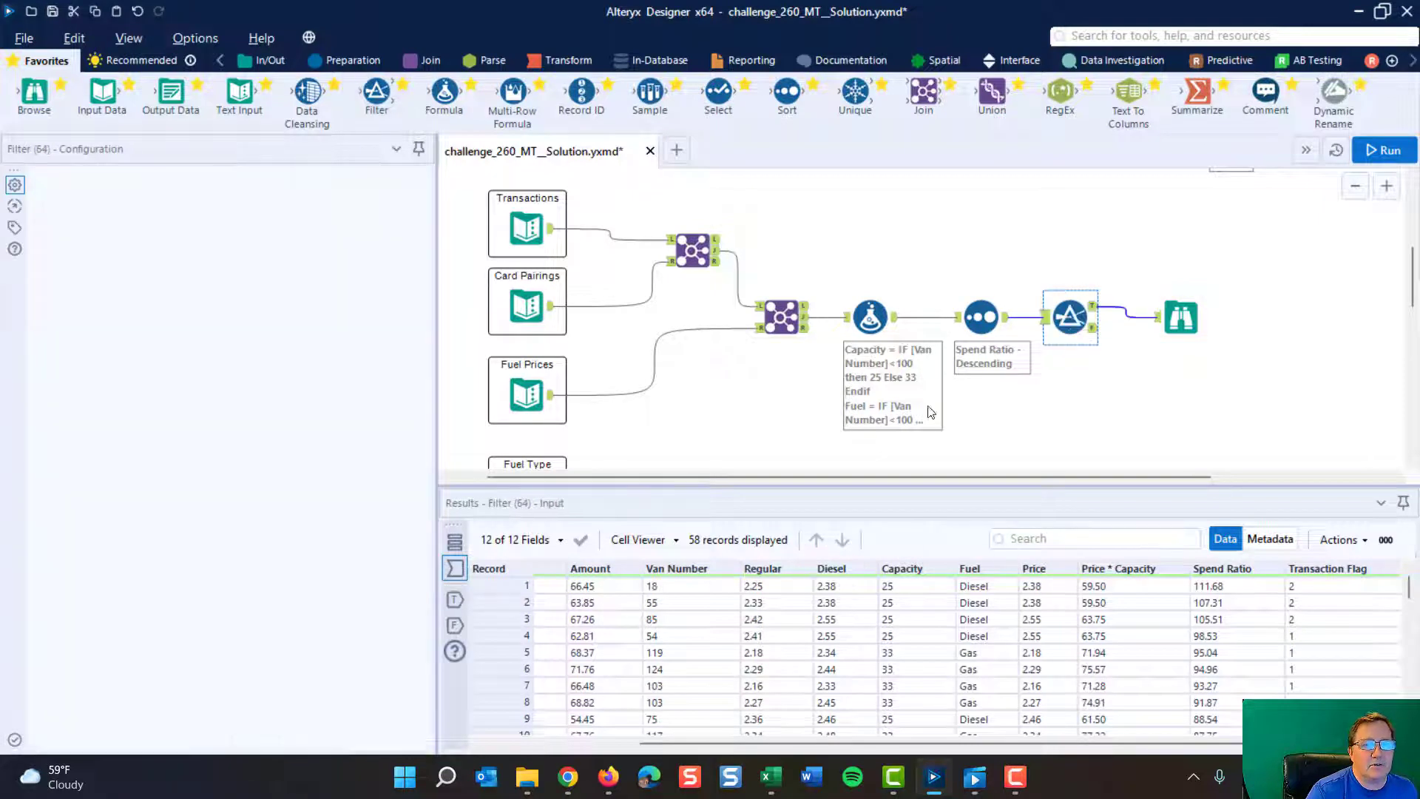
# - Configure the Filter tool's basic filter as Transaction Flag != 0
pyautogui.click(182, 255)
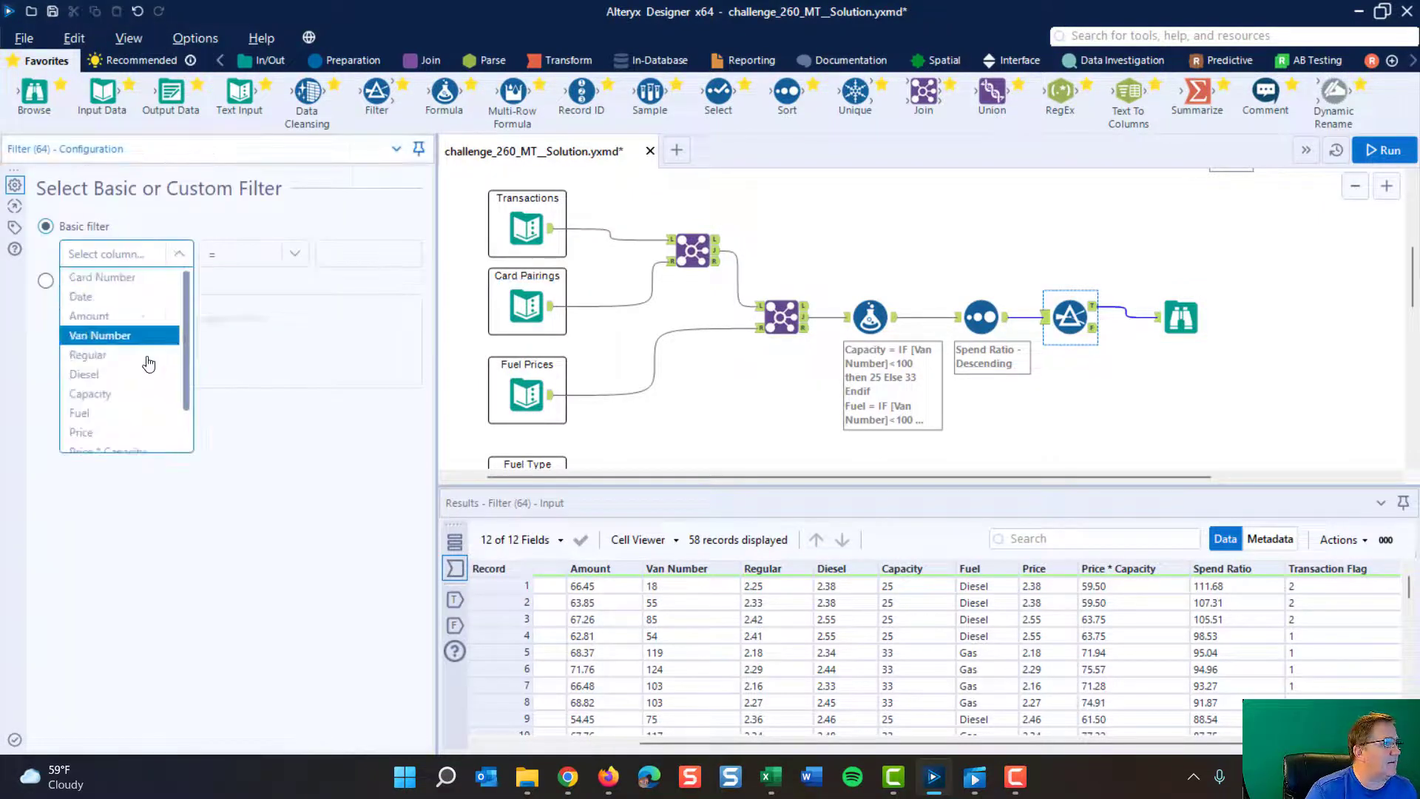
pyautogui.scroll(-2, 136, 429)
pyautogui.click(126, 441)
pyautogui.click(294, 255)
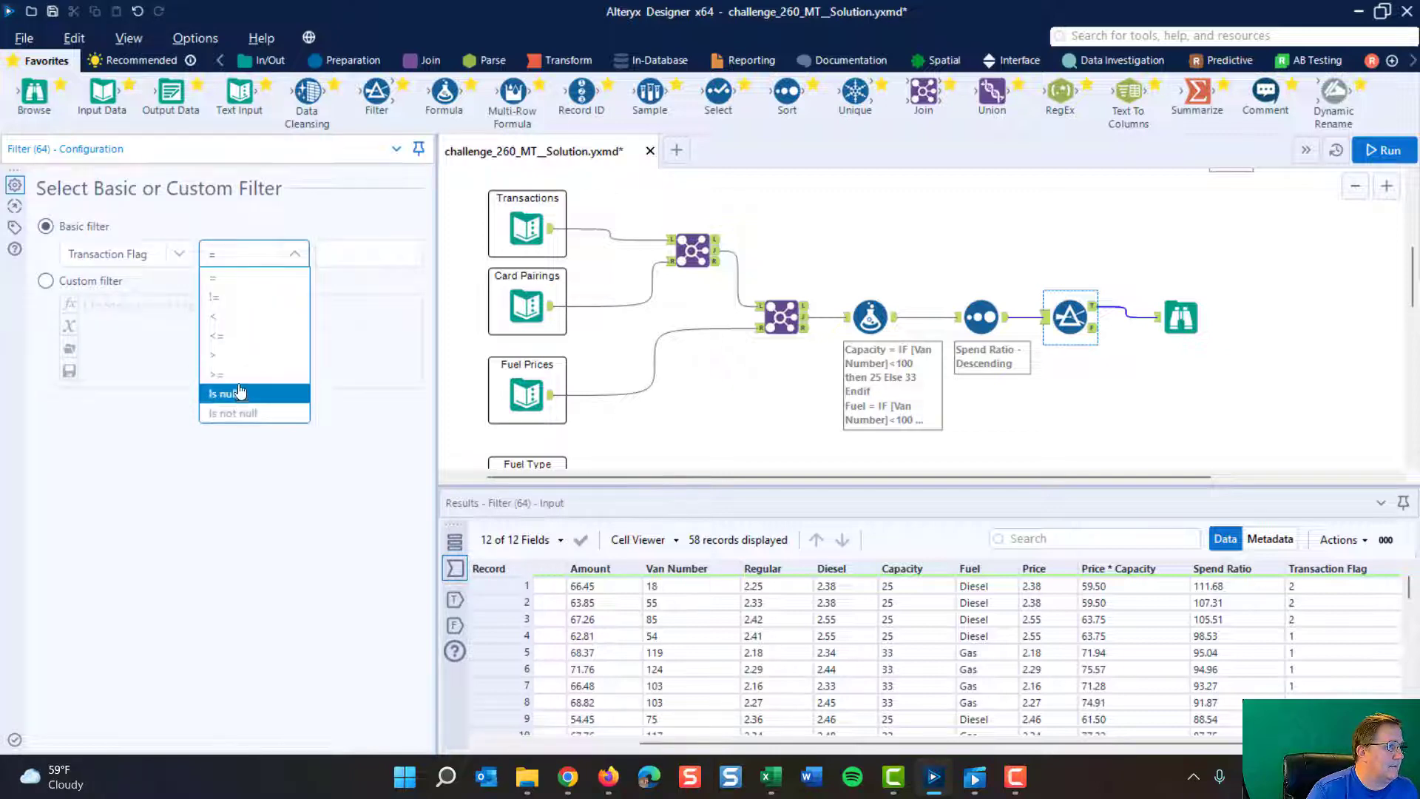
pyautogui.click(256, 296)
pyautogui.click(364, 251)
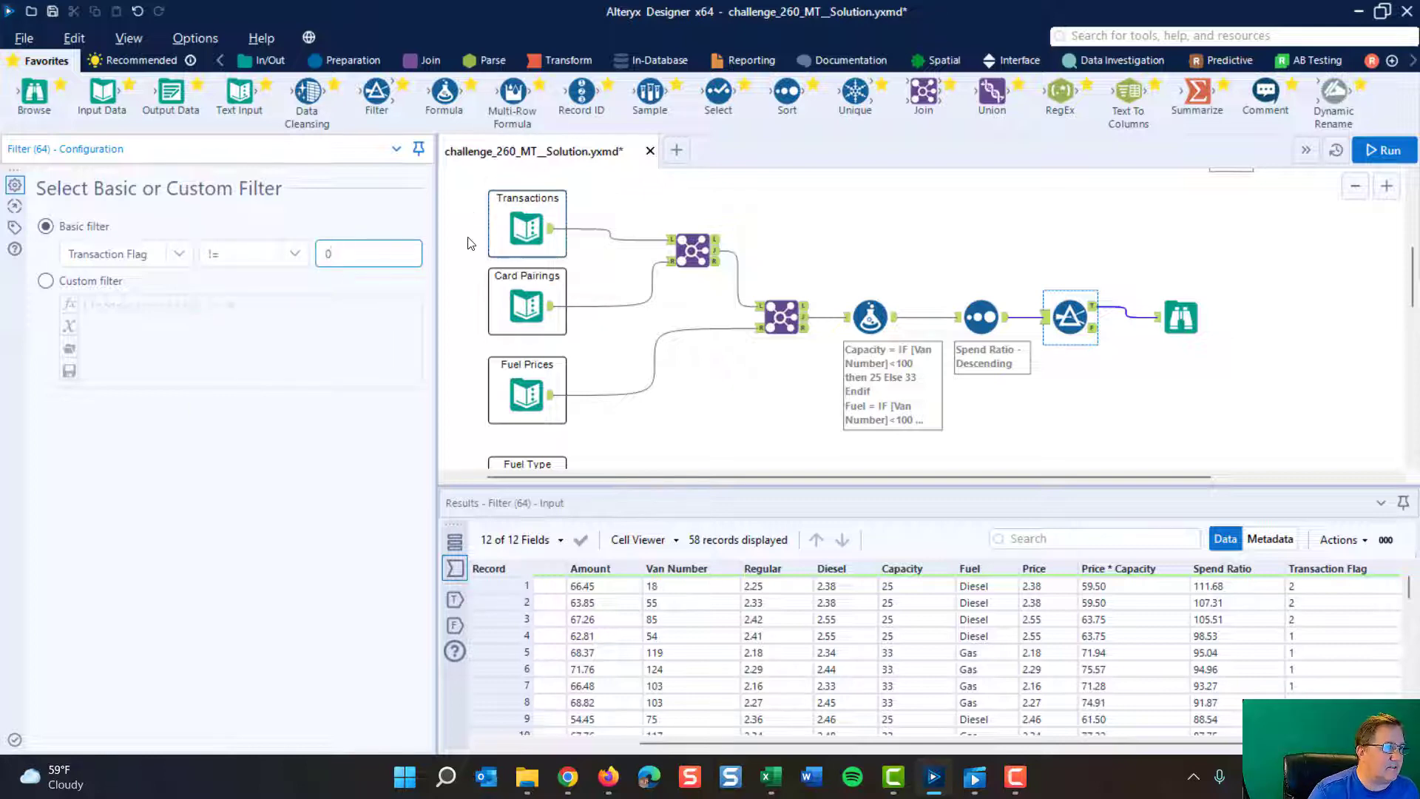
# - Run the workflow and select the Browse tool connected to the Filter's true output
pyautogui.click(1382, 150)
pyautogui.click(1181, 317)
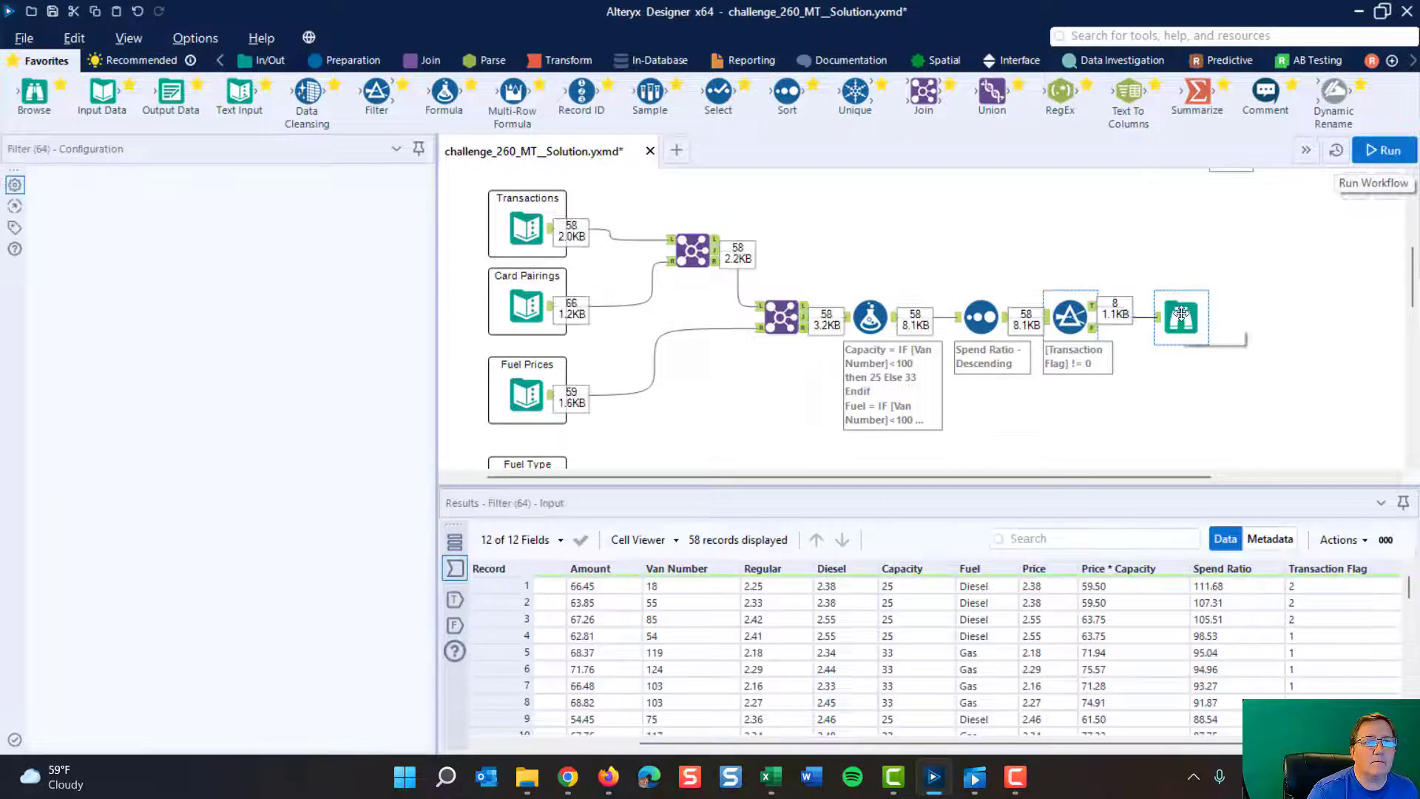